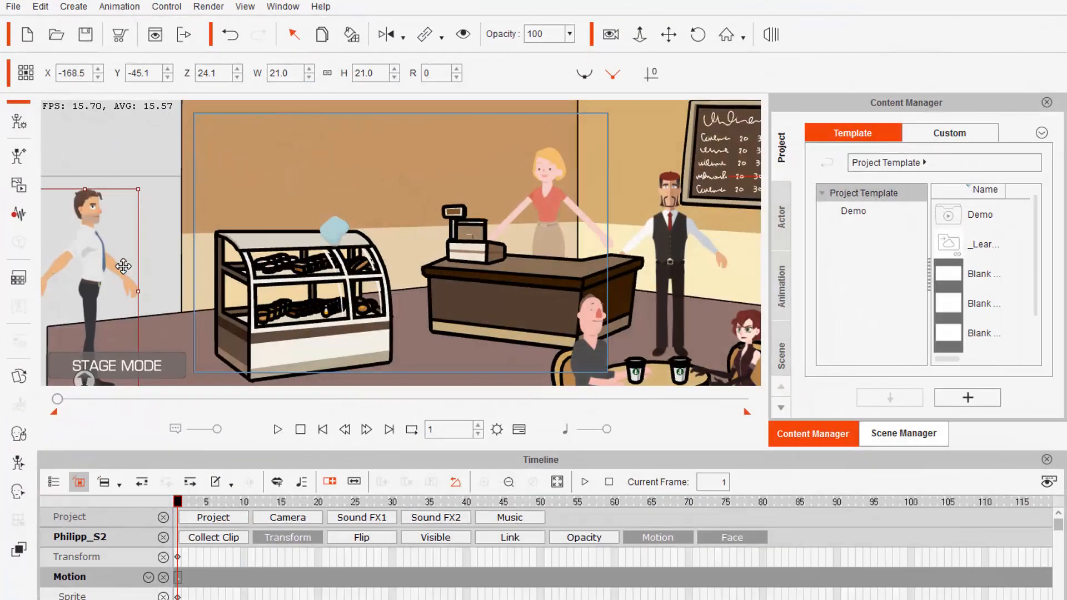
Apply the Walk Forward(2L) action to the man in the white shirt and split its motion clip at frame 45.
right_click(109, 270)
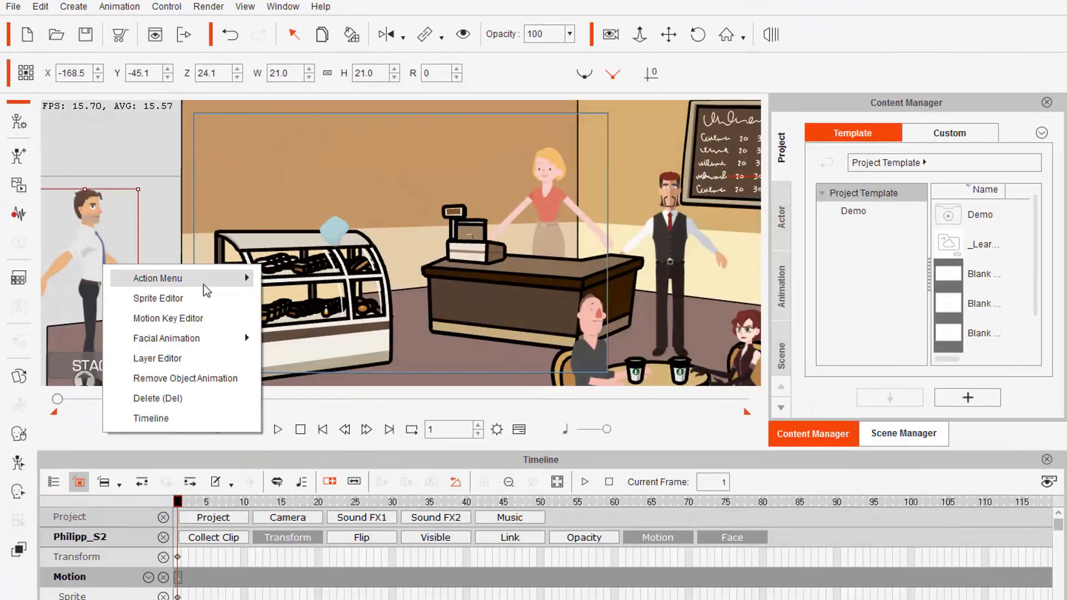
mouse_move(234, 276)
click(340, 553)
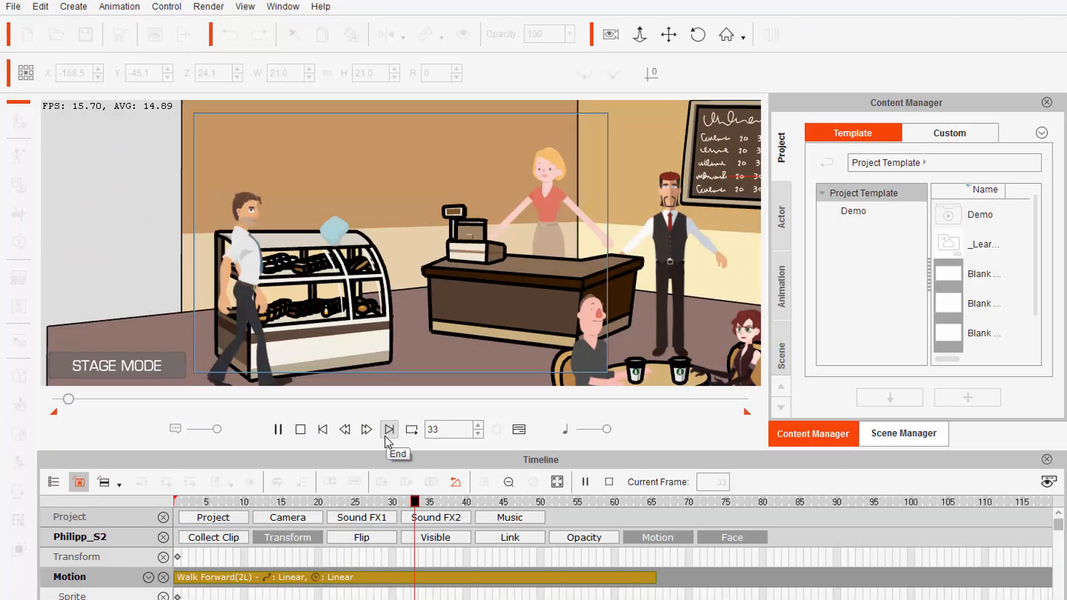
drag(178, 493, 504, 504)
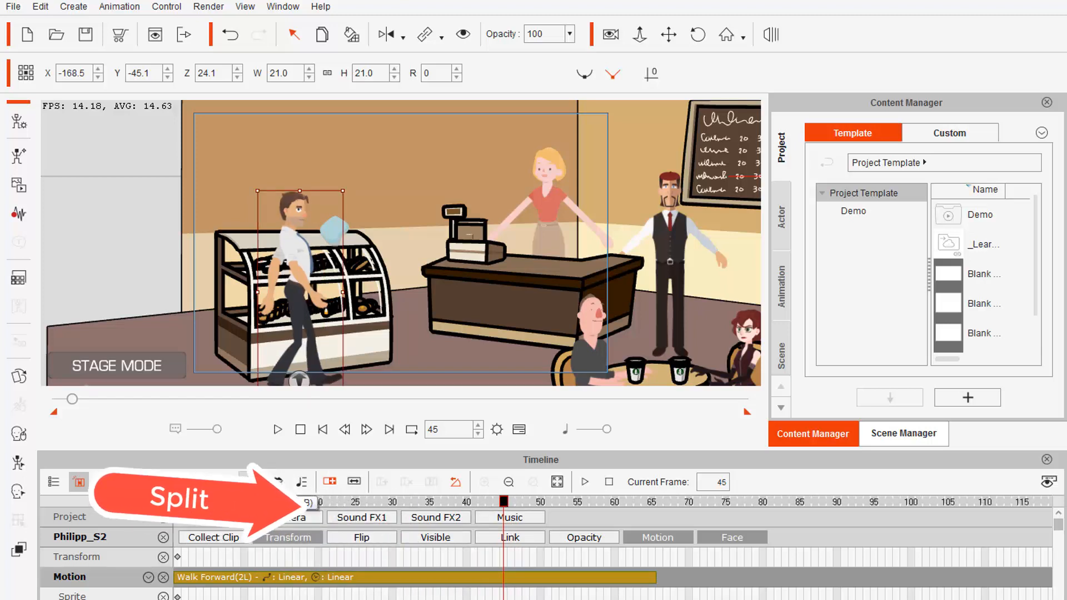
click(250, 484)
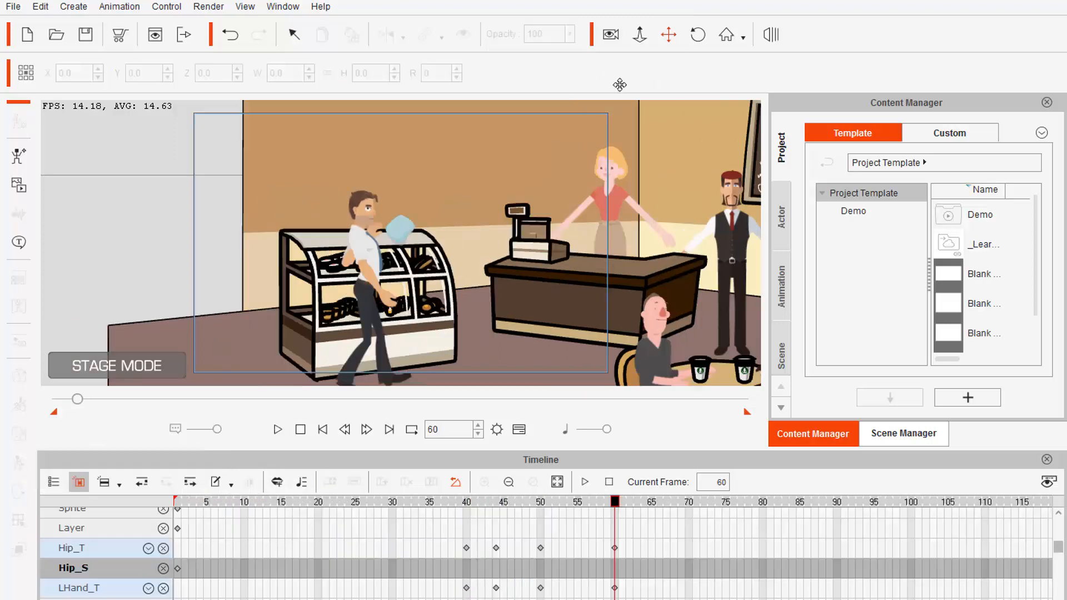
Open the man's 2D Motion Key Editor at frame 60, lock his left foot and shift the hip slightly backward.
click(360, 270)
click(19, 462)
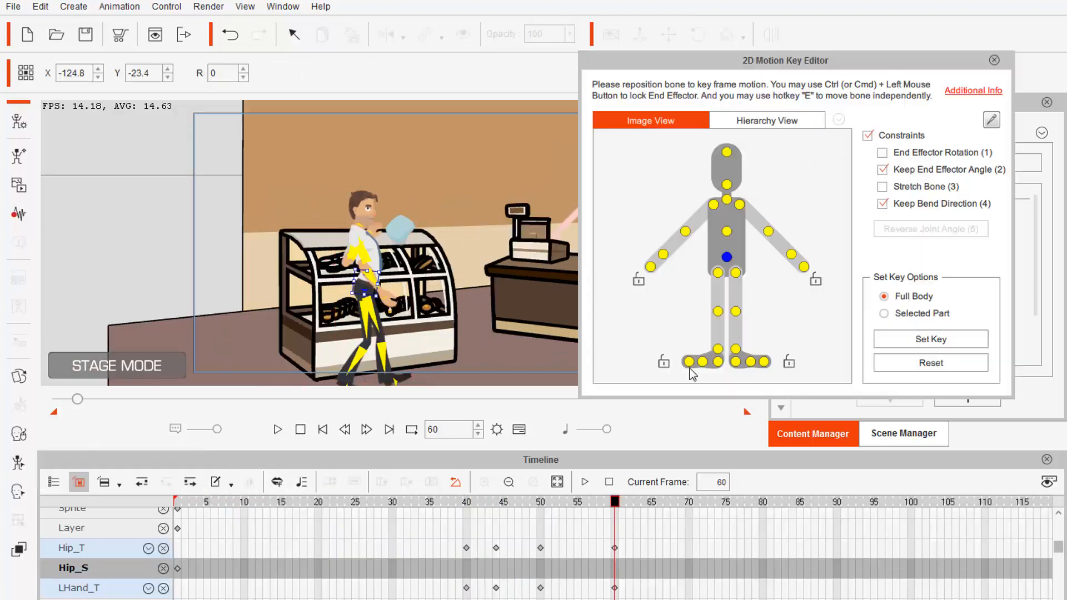
click(788, 362)
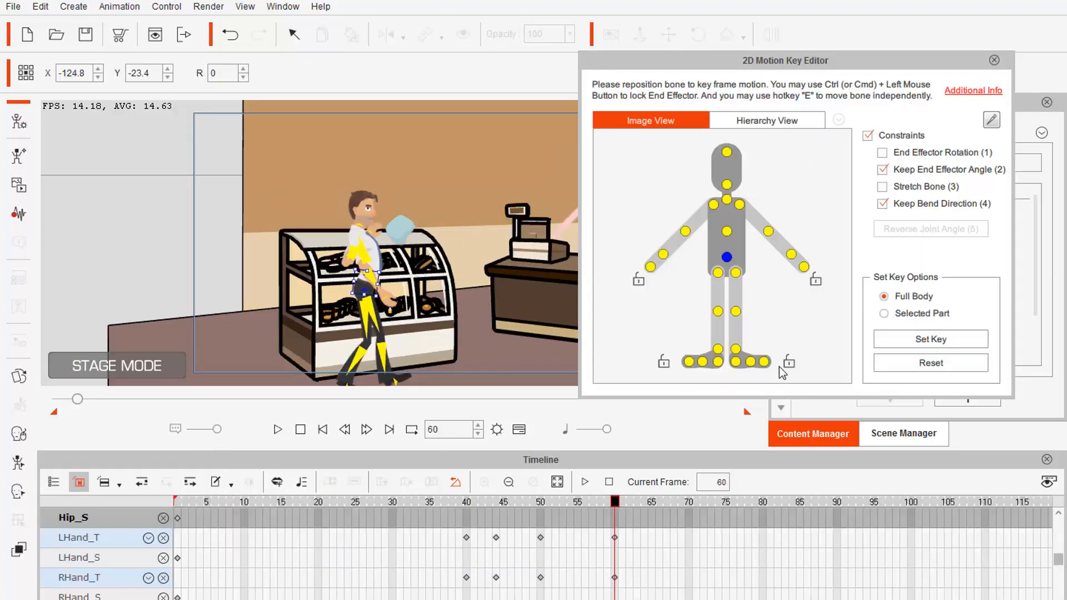
drag(350, 283, 392, 287)
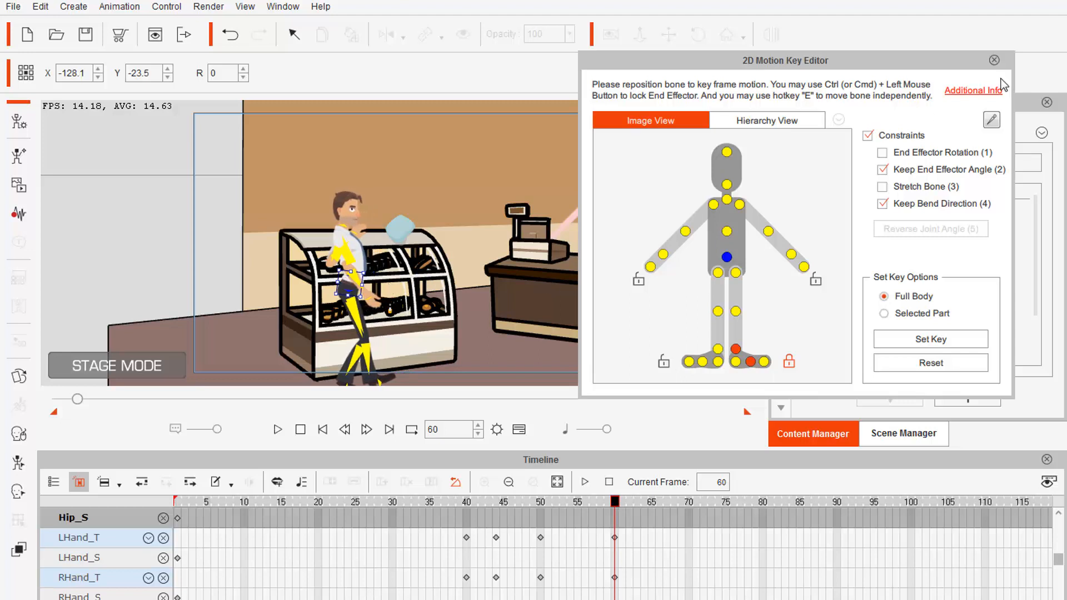
Adjust the man's torso and head pose at frame 60, and check the motion leading up to it.
click(727, 231)
drag(366, 239, 363, 264)
click(727, 257)
click(726, 199)
click(727, 184)
drag(374, 224, 367, 202)
drag(614, 502, 524, 476)
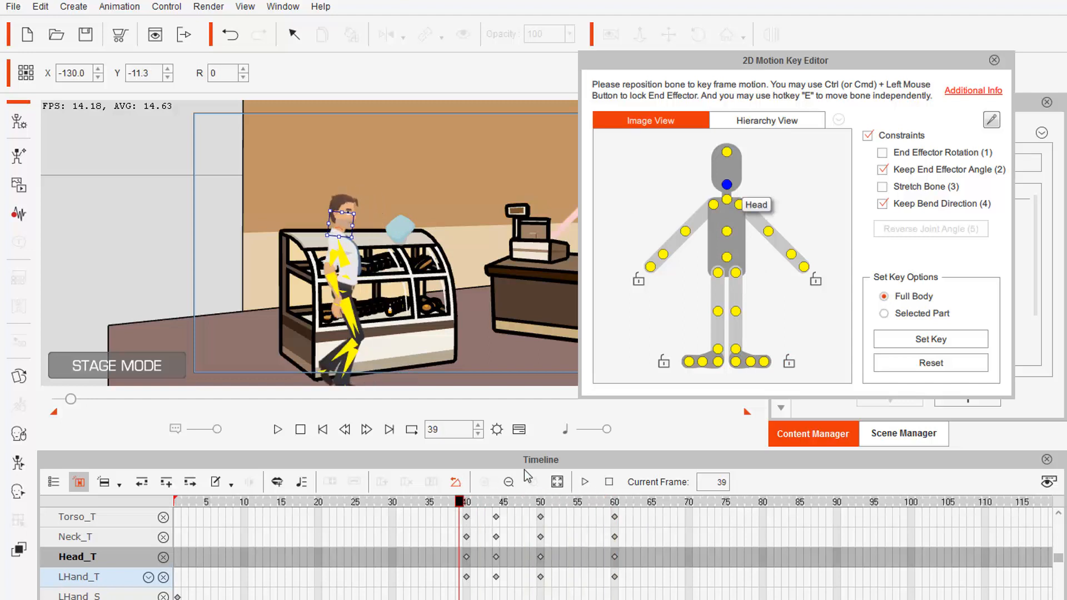
click(617, 500)
Undo the last shank adjustment at frame 60, unlock the left foot and move the left shank slightly backward.
click(718, 312)
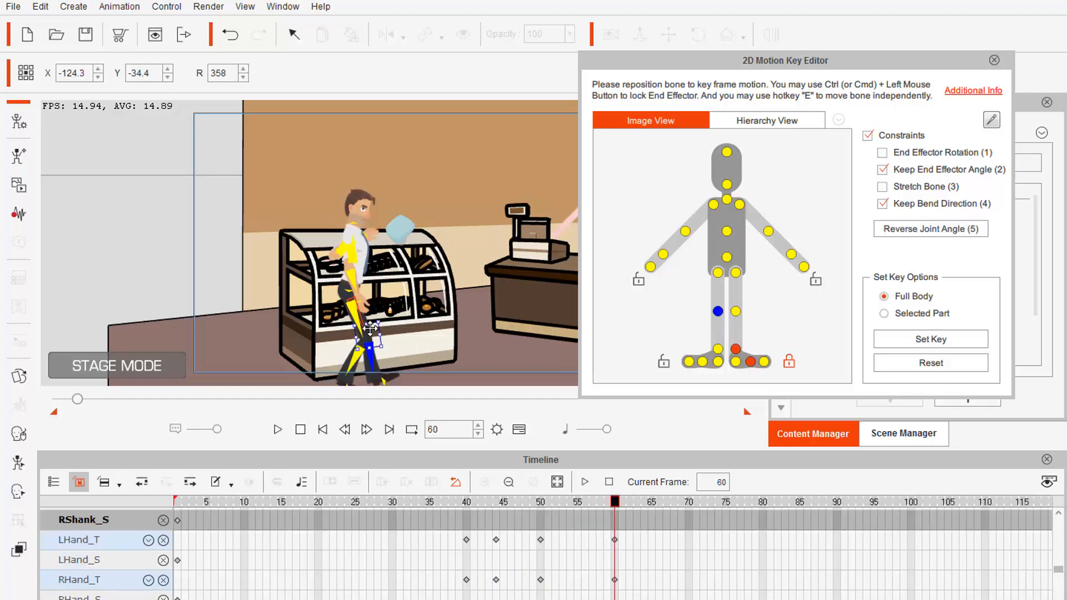
click(736, 311)
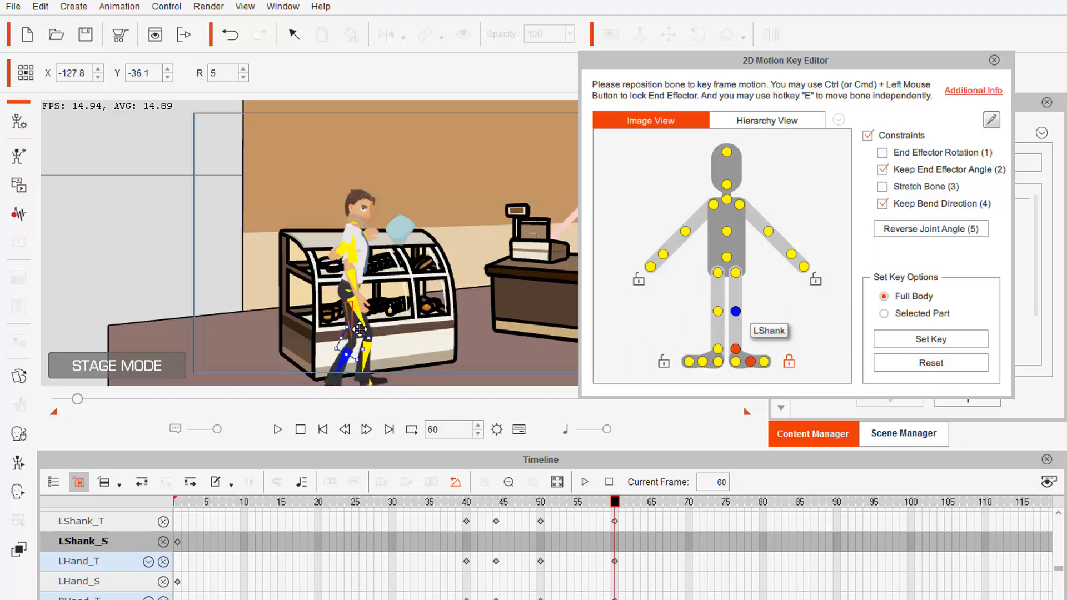
click(484, 502)
drag(485, 488, 615, 508)
key(ctrl+z)
click(789, 363)
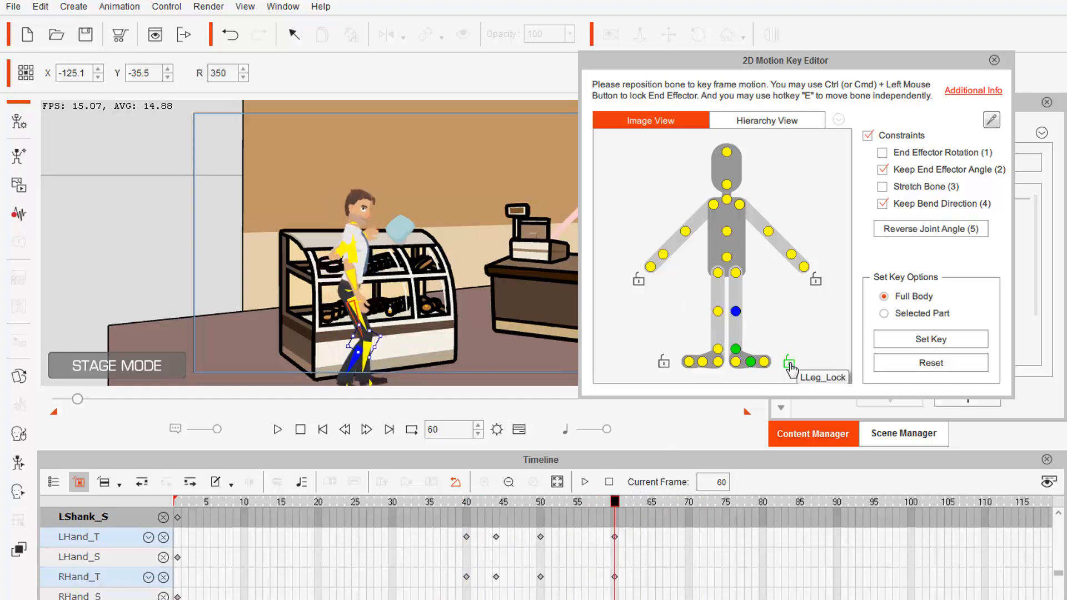
drag(361, 342, 351, 342)
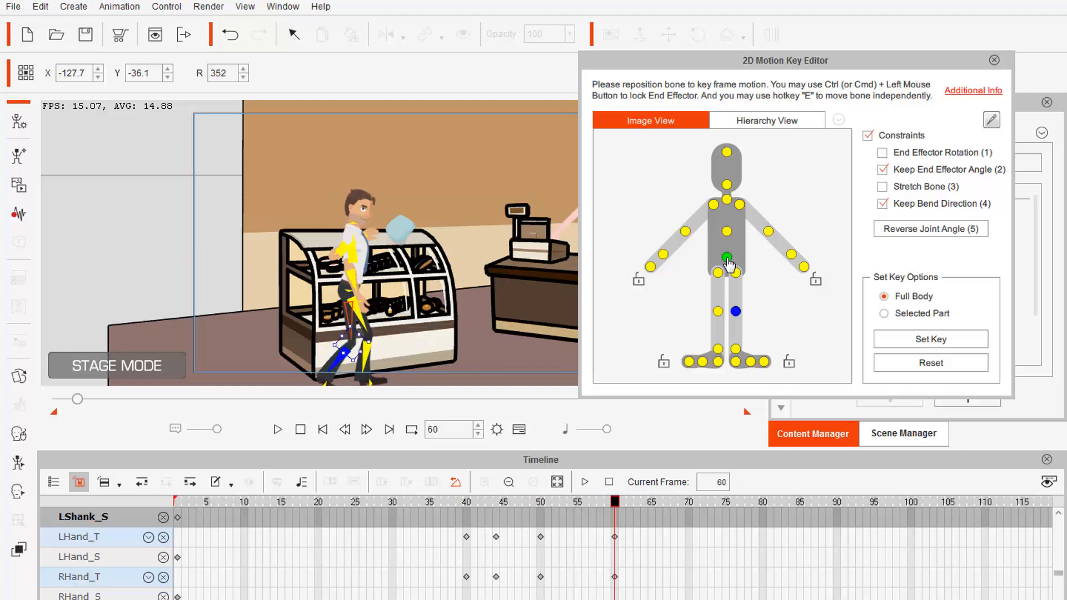
Try a small hip adjustment at frame 60 and undo it.
click(346, 277)
drag(345, 276, 345, 281)
key(ctrl+z)
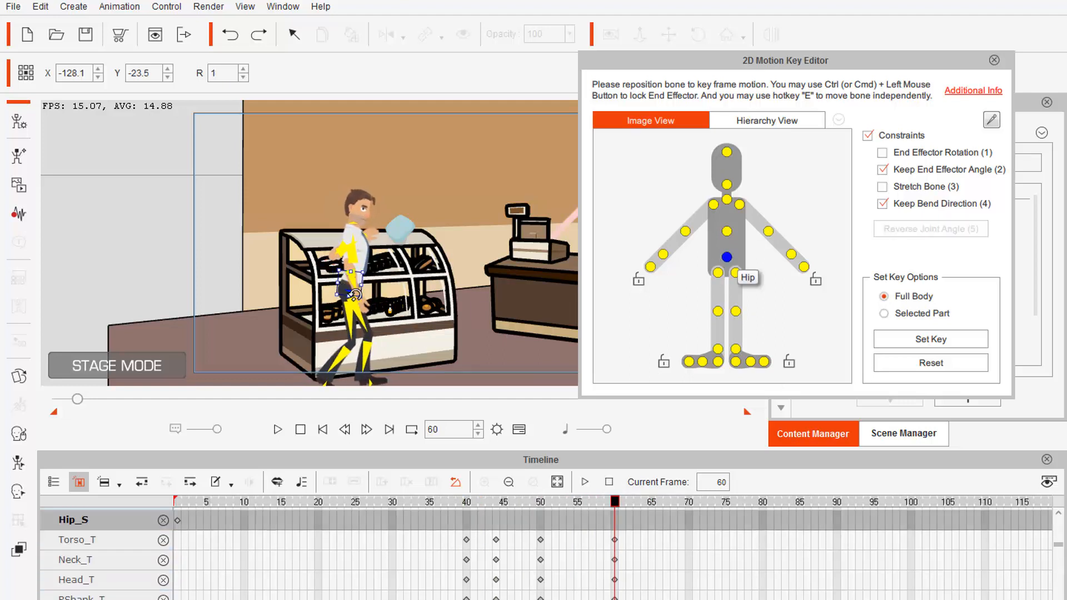
mouse_move(615, 502)
mouse_down()
mouse_move(502, 503)
mouse_move(615, 506)
mouse_up()
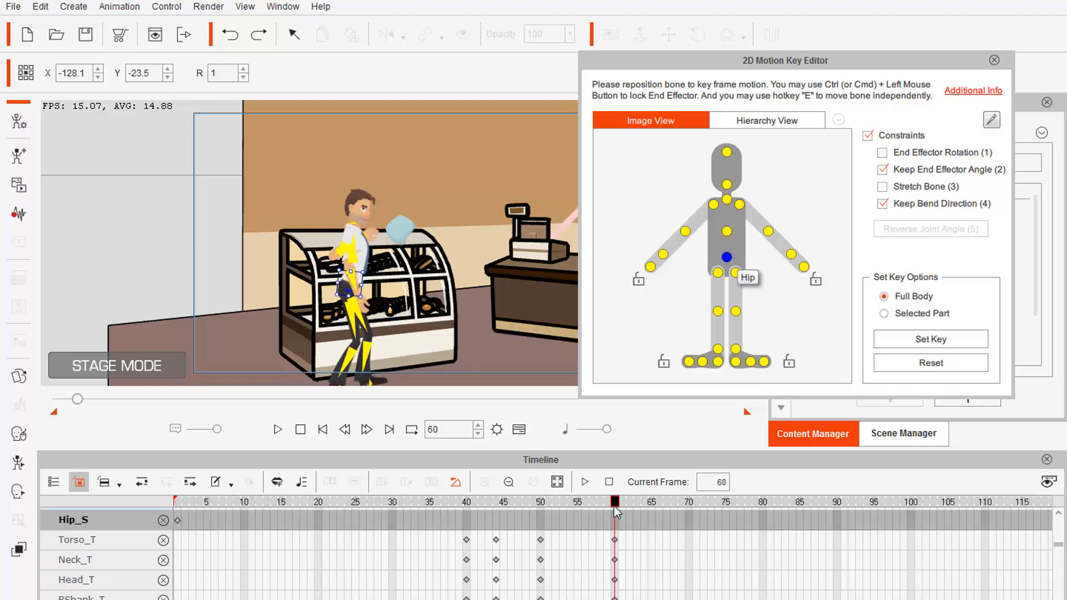
Lock both feet and adjust the torso and hip tilt at frame 60, rotating the hip to 6.
click(726, 230)
drag(371, 260, 364, 268)
click(726, 257)
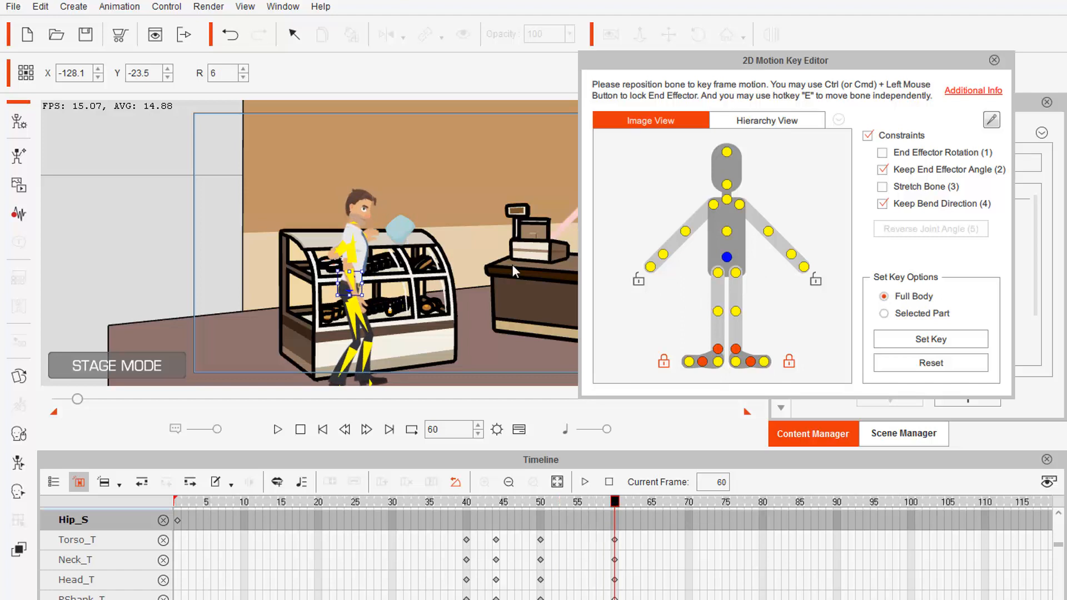
Lock the man's right hand and fine-tune its raised position near the chest at frame 60.
click(638, 279)
click(365, 233)
drag(369, 227, 365, 235)
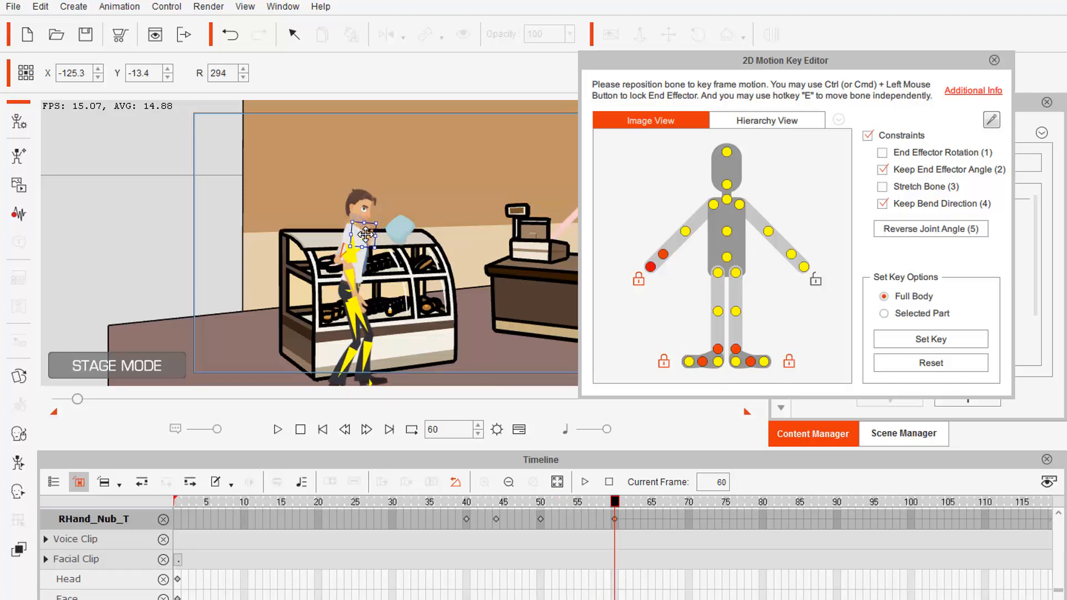
click(351, 296)
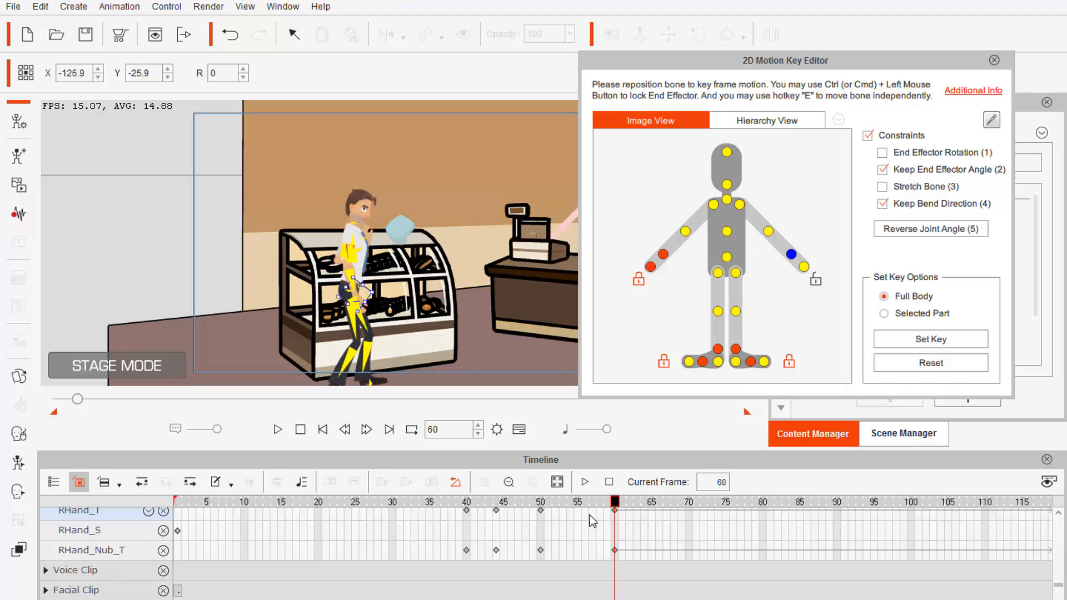
Move to frame 75 and replace the motion key editor with the Face Key Editor for the man.
drag(614, 502, 729, 504)
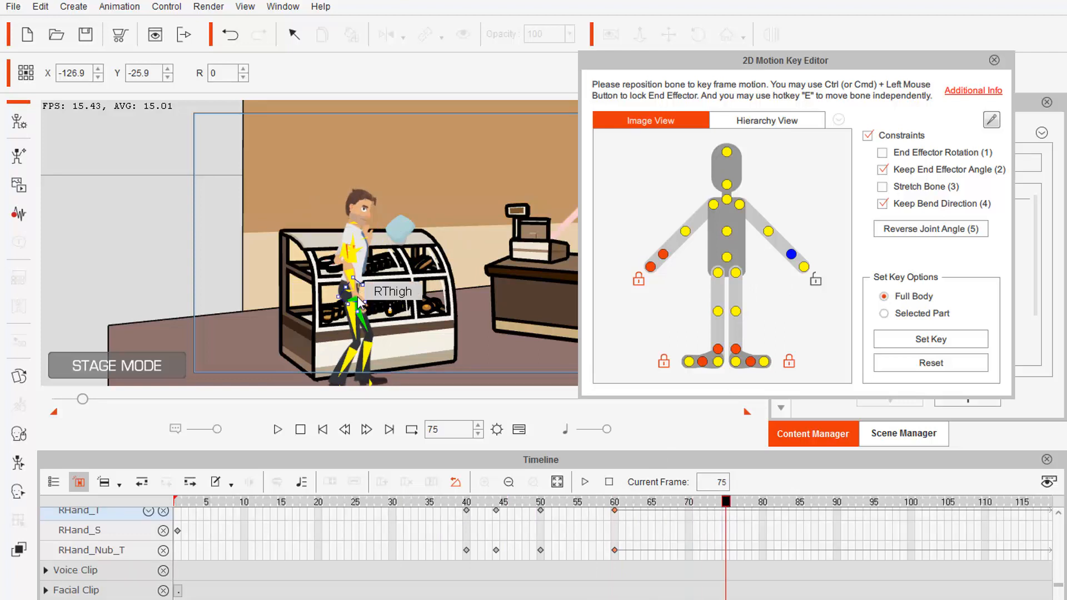
click(993, 62)
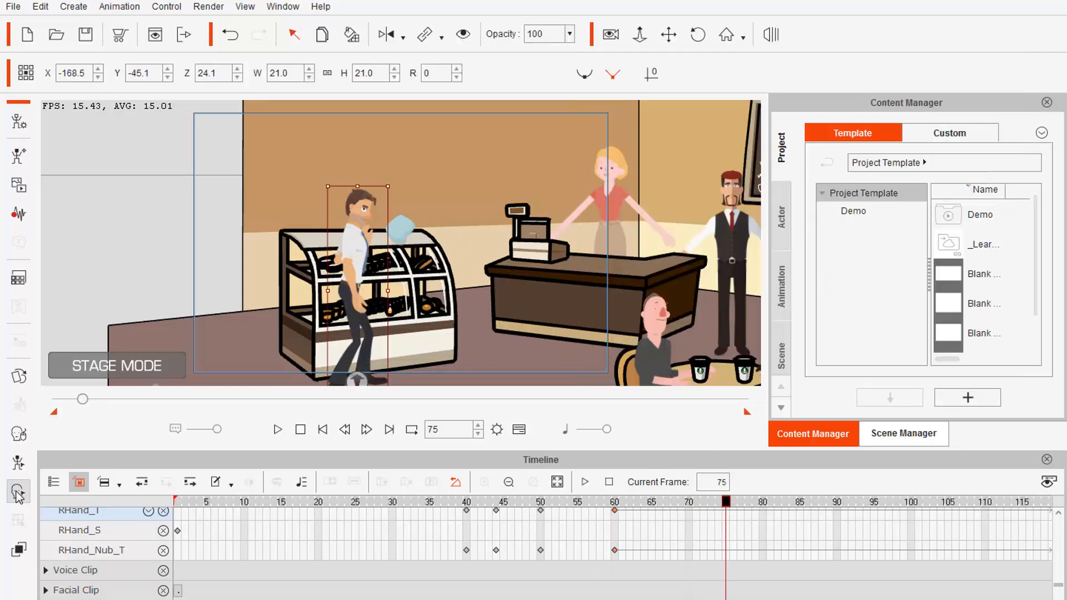
click(19, 491)
Try turning the man's head toward the cash register at frame 75 and undo it.
drag(363, 218, 518, 230)
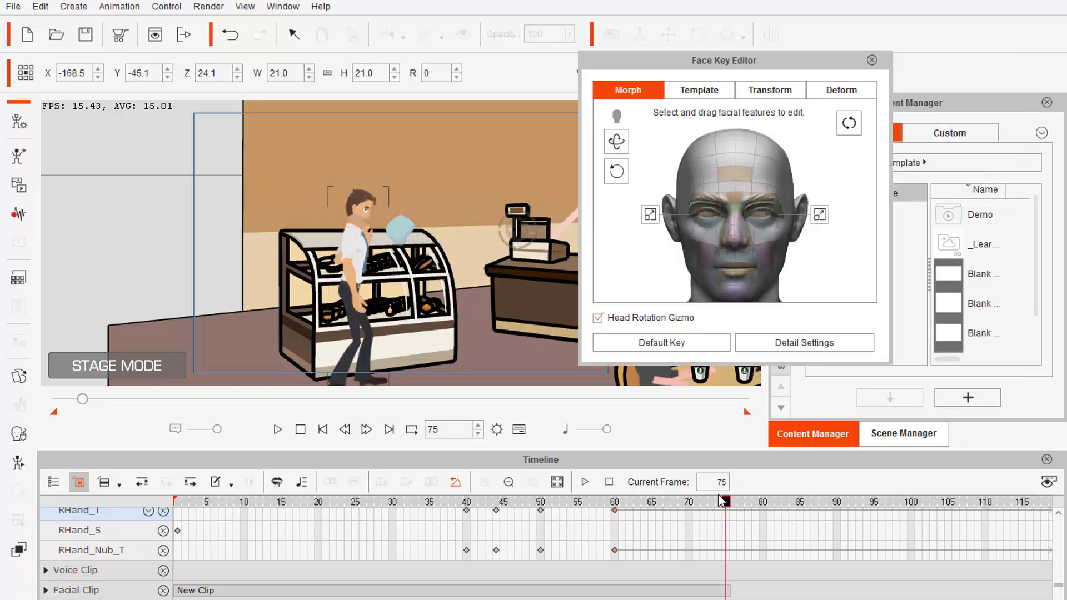
mouse_move(724, 502)
mouse_down()
mouse_move(375, 508)
mouse_move(725, 503)
mouse_up()
key(ctrl+z)
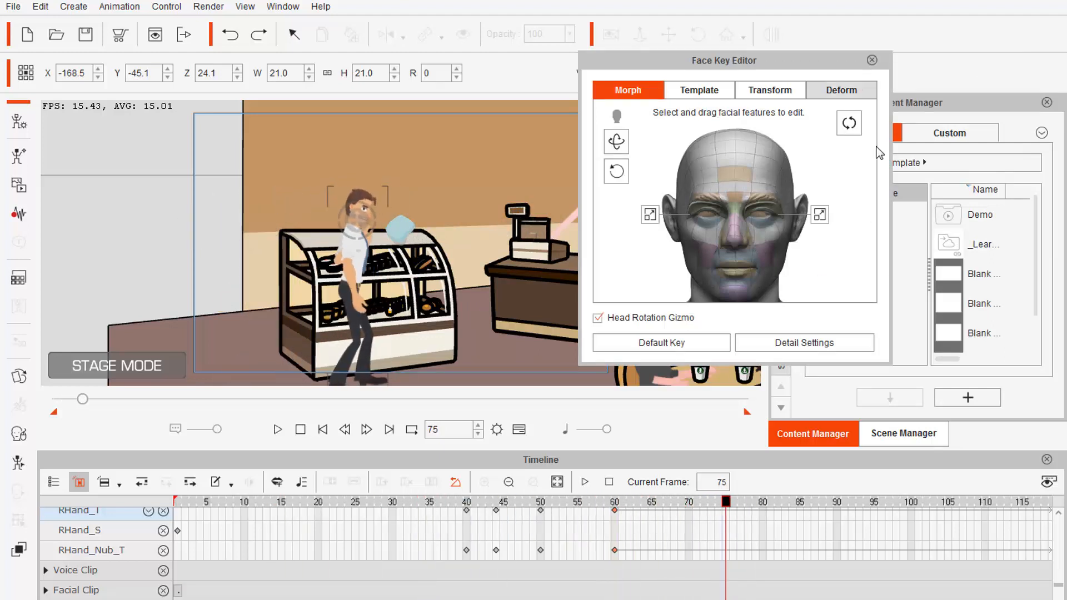
Add a facial key on the man's Head track at frame 60 to hold the starting head angle.
click(47, 591)
key(v)
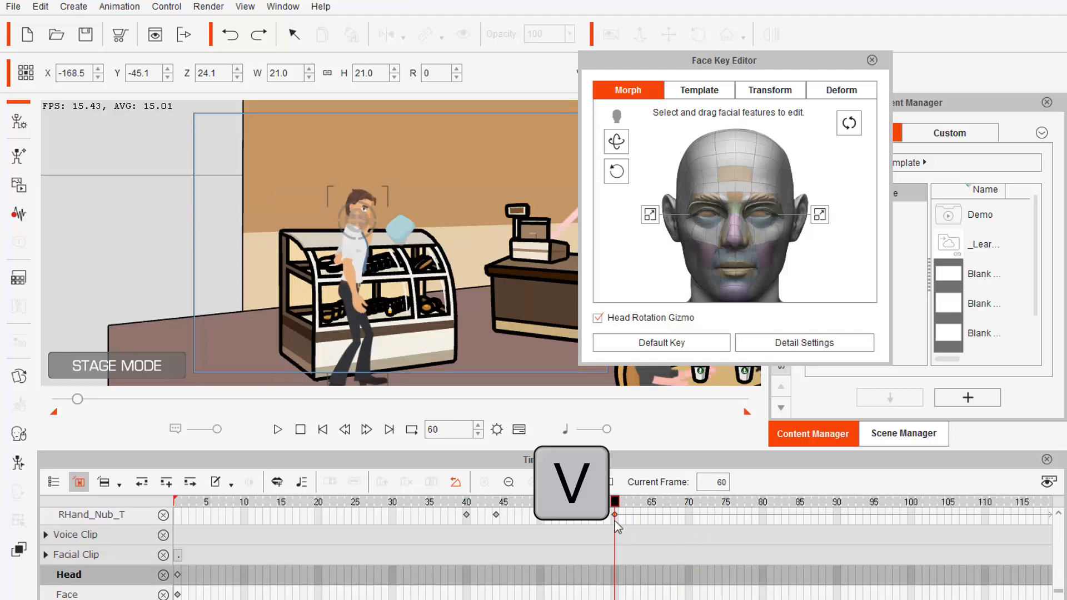
key(v)
Turn the man's head with the Head Rotation Gizmo at frame 75 and add a holding key at frame 80.
drag(674, 503, 682, 503)
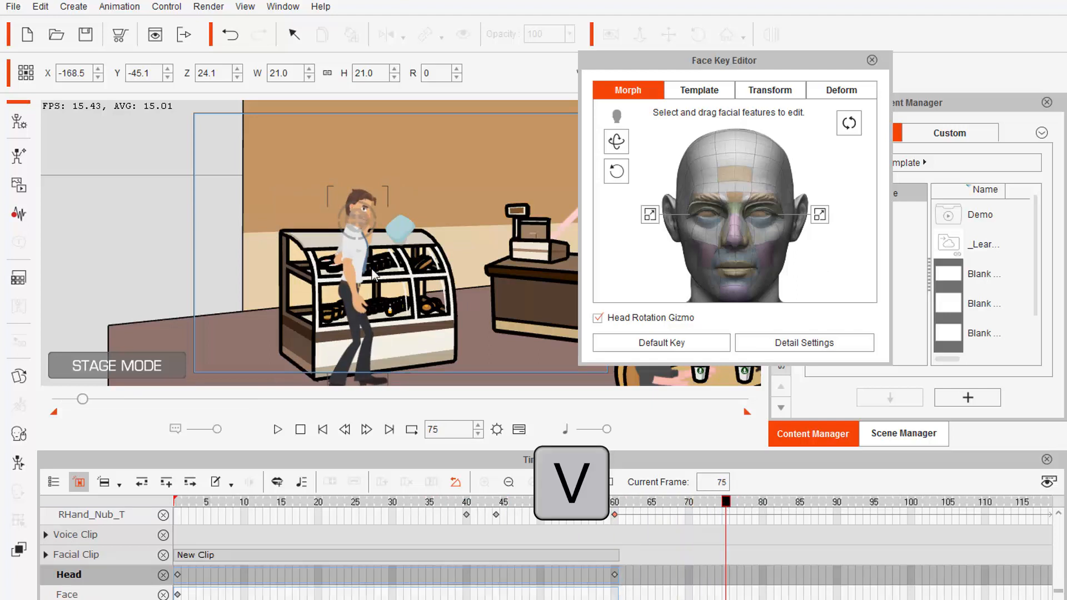
drag(356, 221, 577, 233)
drag(726, 501, 774, 501)
key(v)
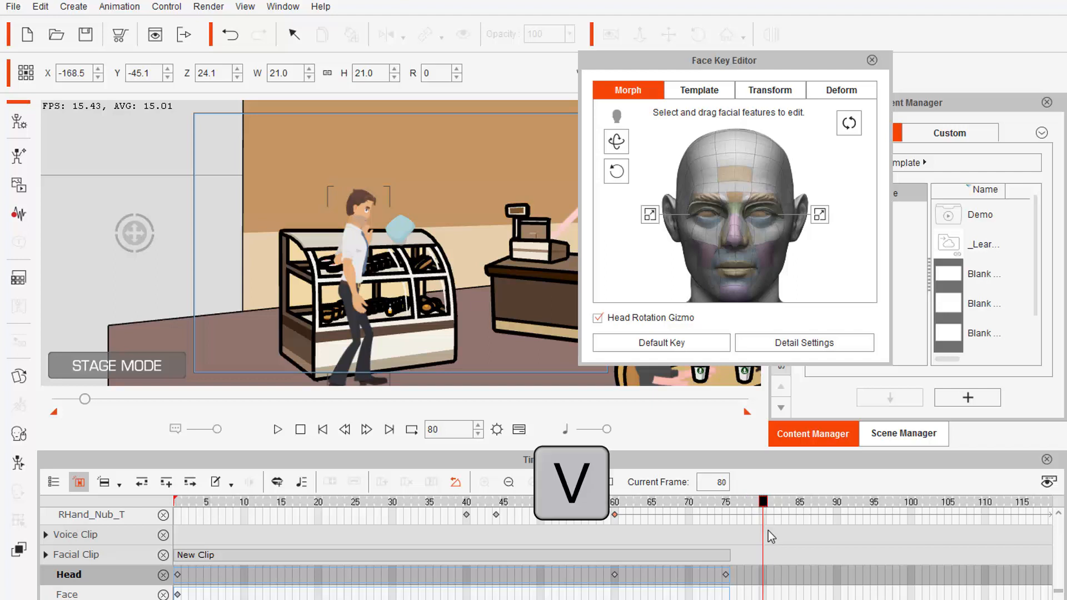
Close the face editor, reopen the 2D Motion Key Editor at frame 92 and shift the man's hip slightly backward.
drag(845, 520, 850, 522)
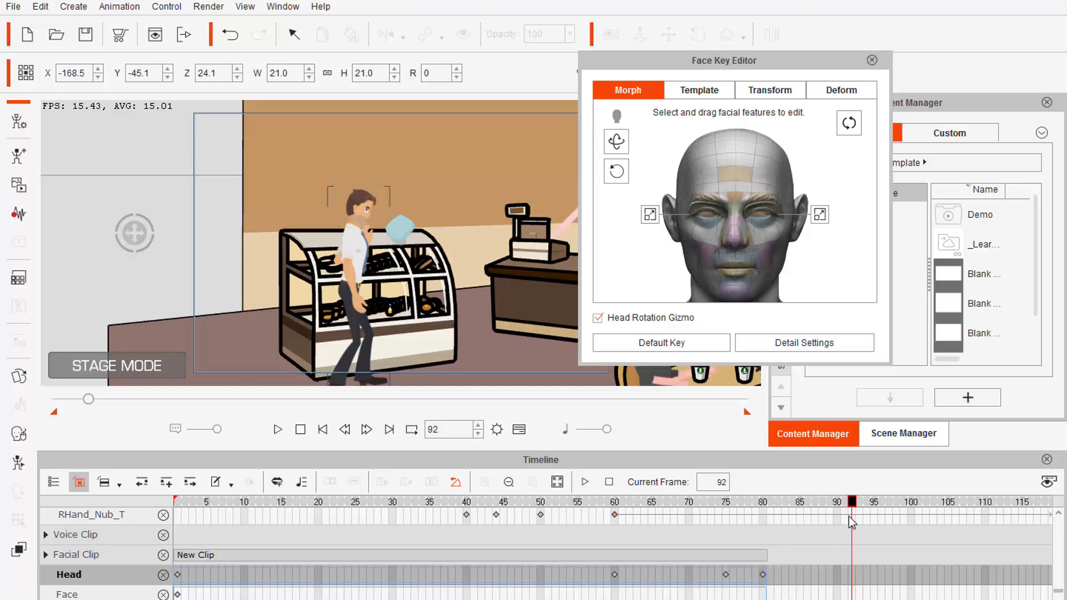
click(872, 60)
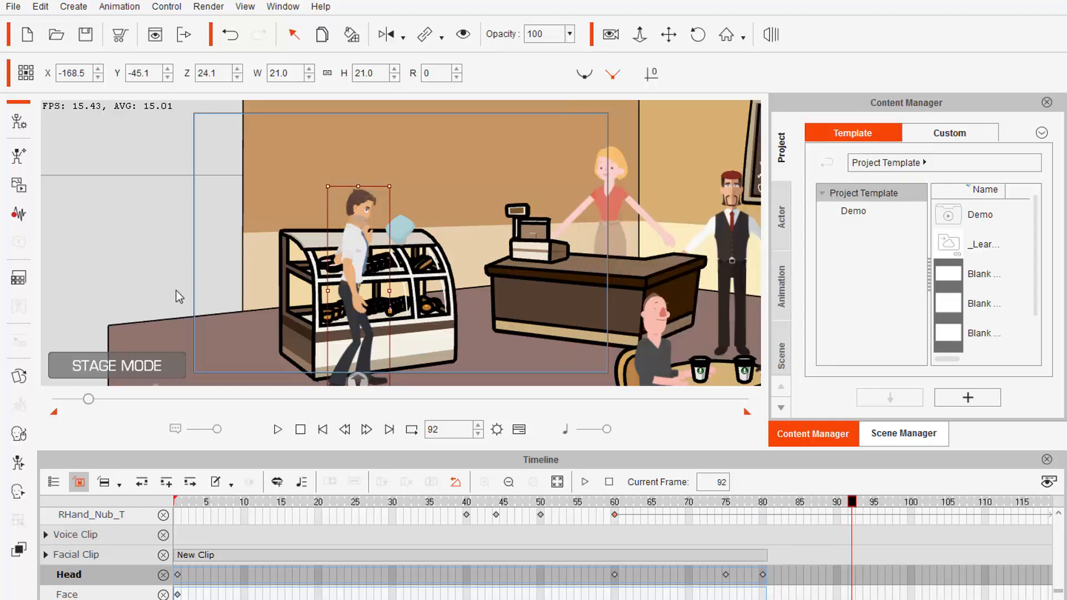
click(18, 463)
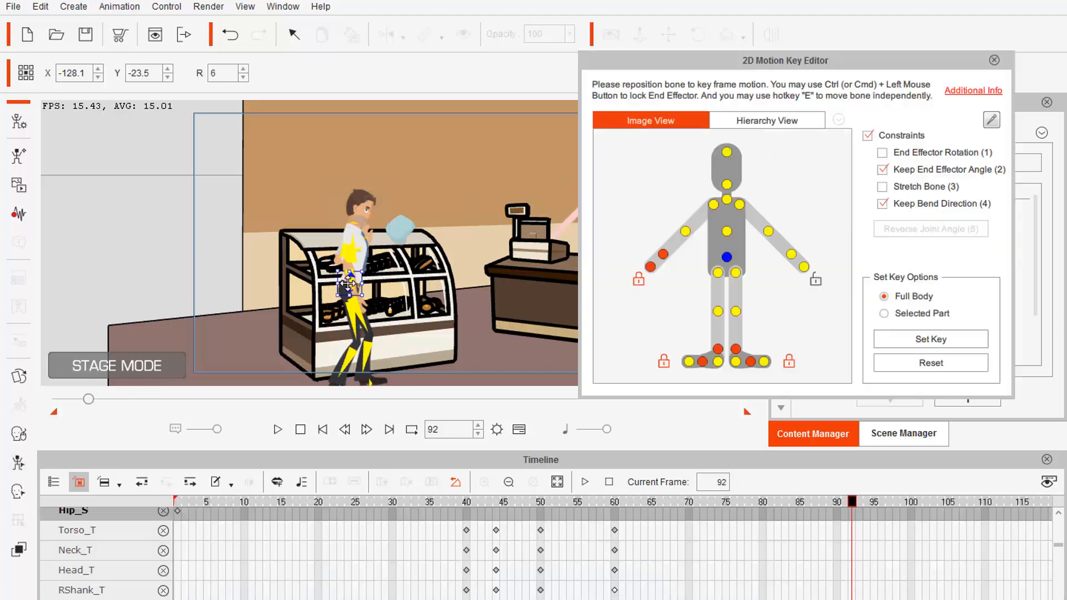
mouse_move(349, 283)
mouse_down()
mouse_move(325, 284)
mouse_move(343, 283)
mouse_up()
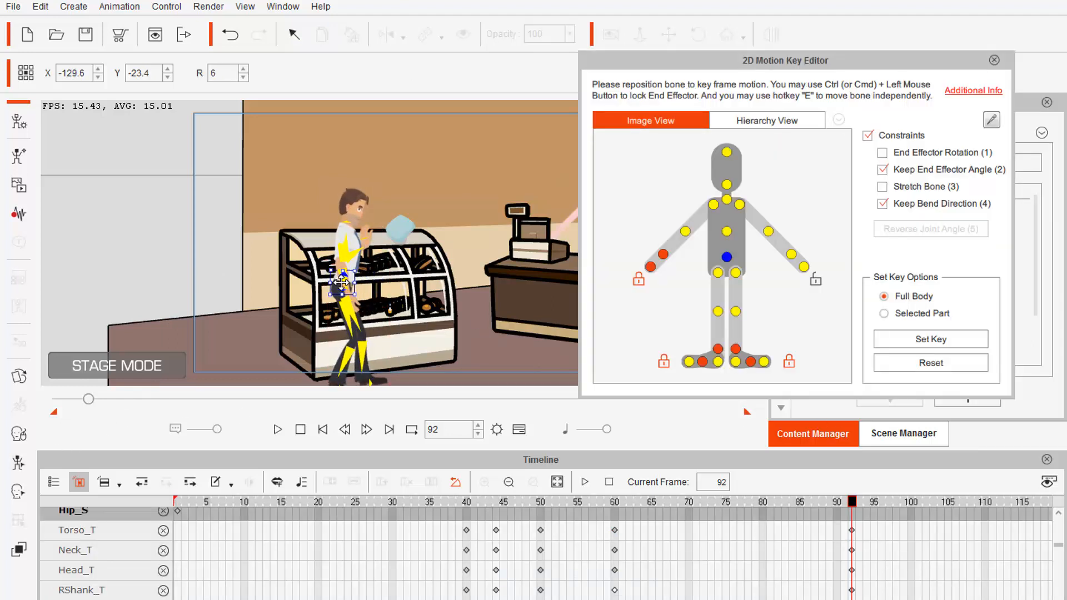
Raise the man's left hand at frame 92 so it reaches the blue pillow on the display case, and check the motion.
click(792, 254)
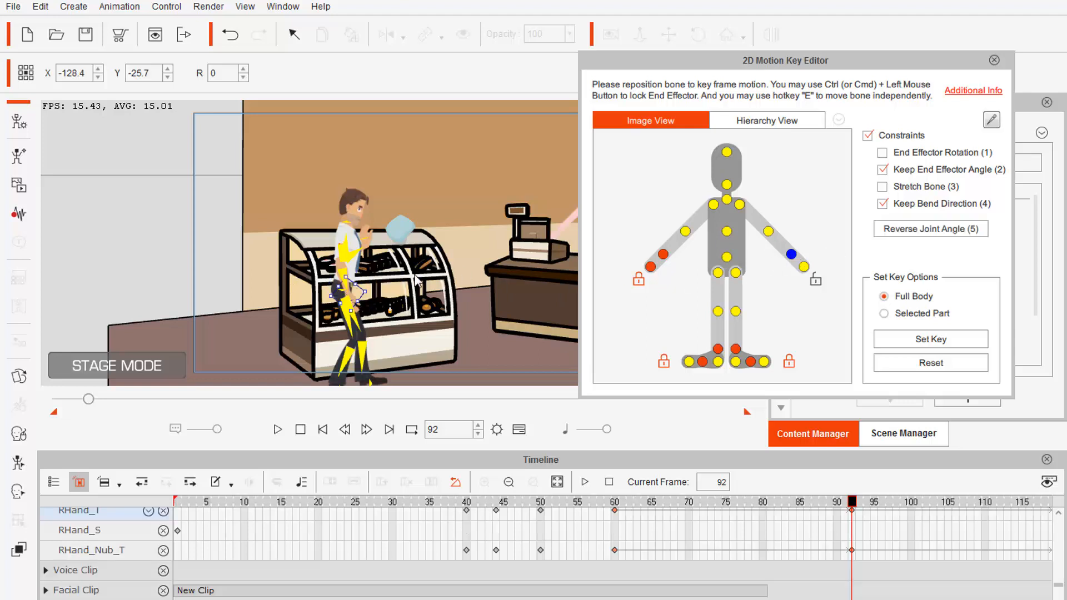
drag(376, 286, 374, 179)
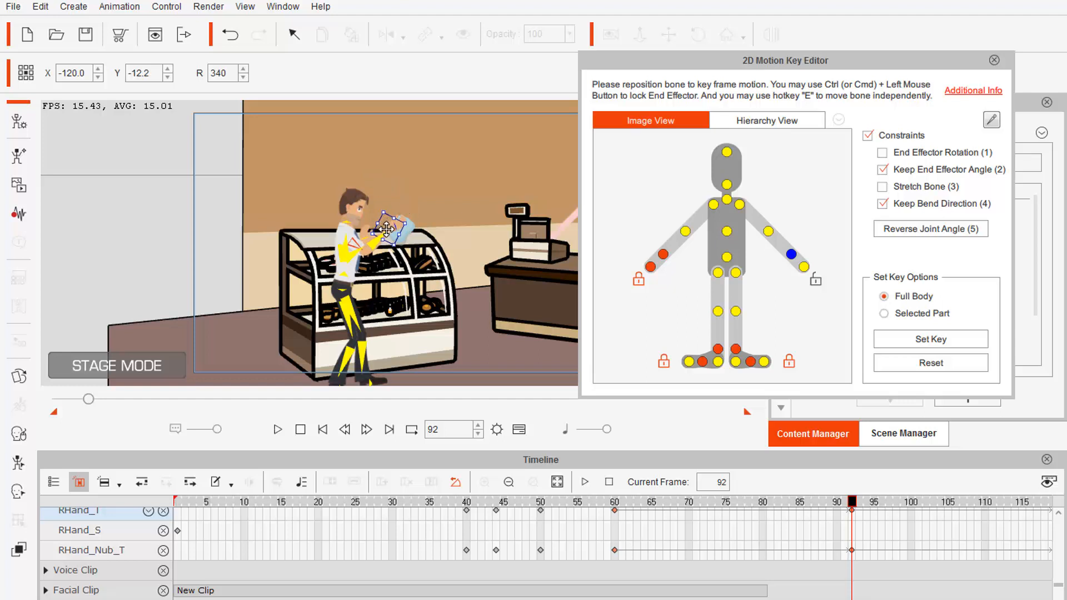
drag(386, 228, 390, 239)
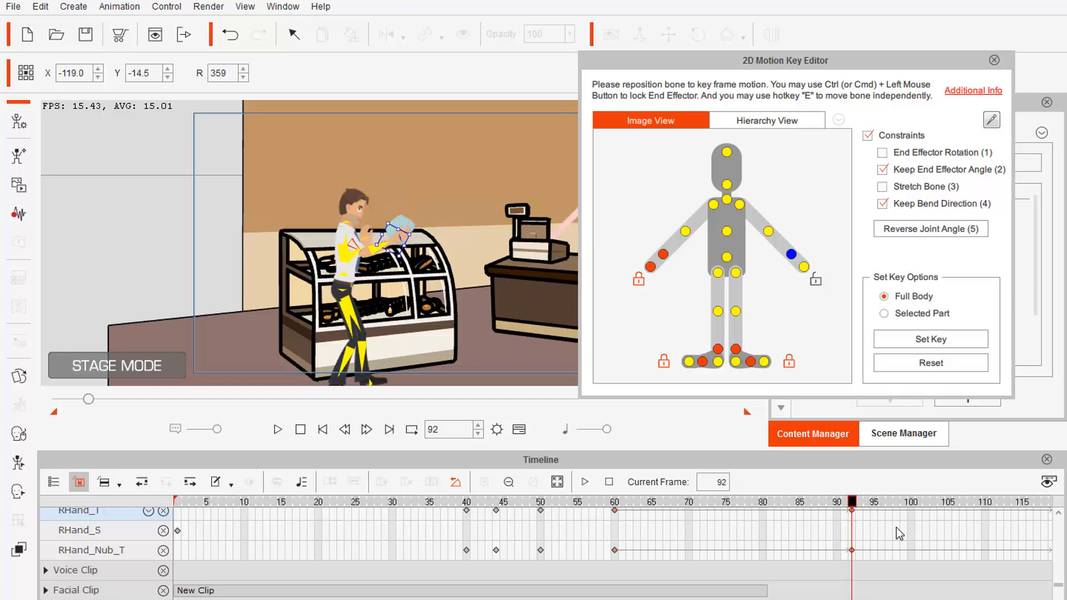
drag(856, 503, 829, 503)
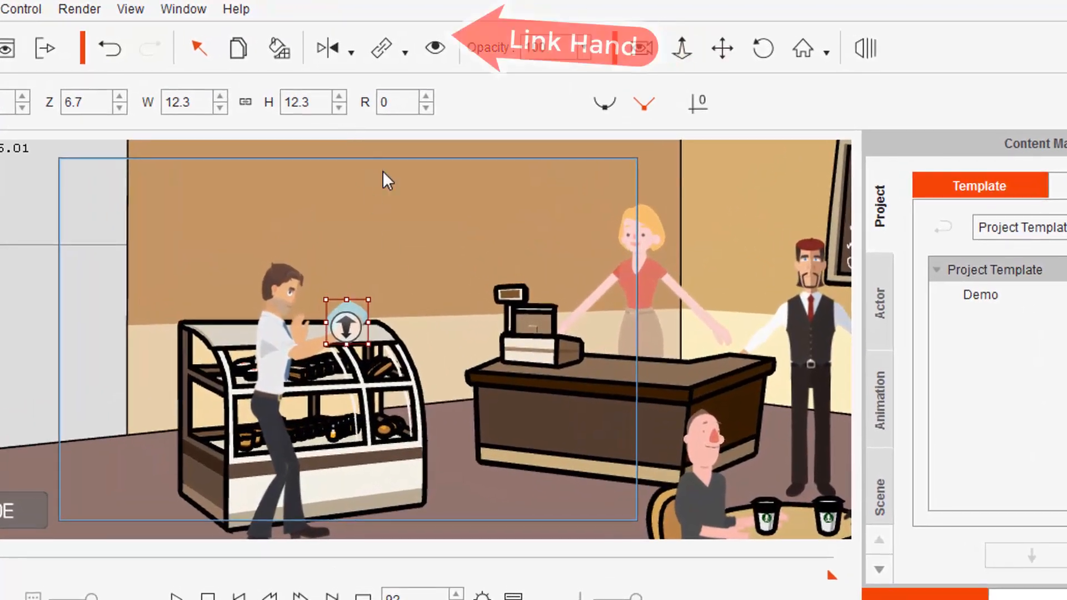
Link the pillow to the man's outstretched hand at frame 92.
click(405, 53)
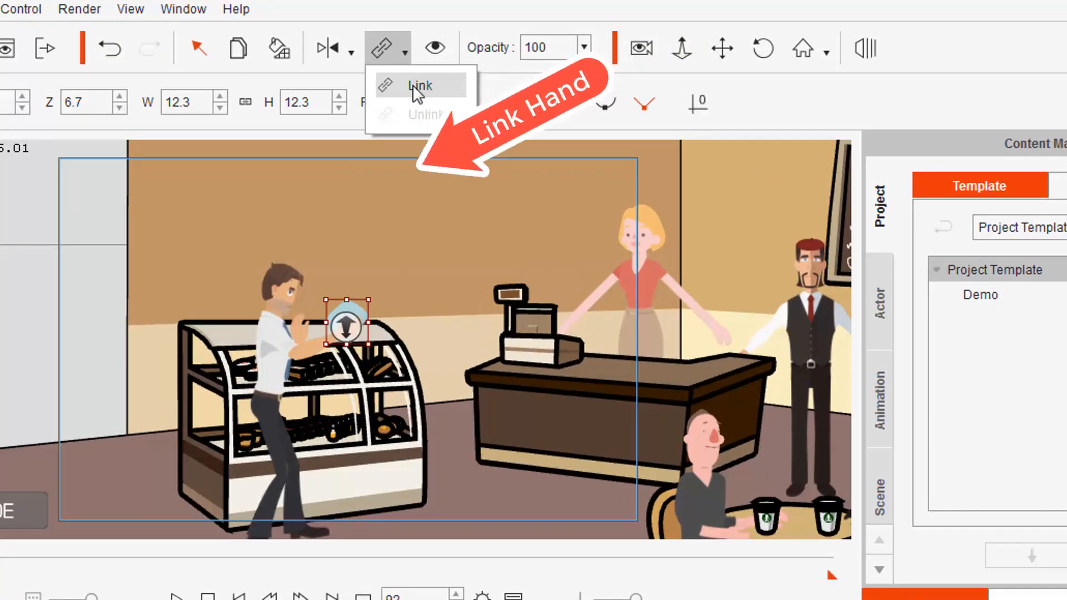
click(411, 85)
click(358, 324)
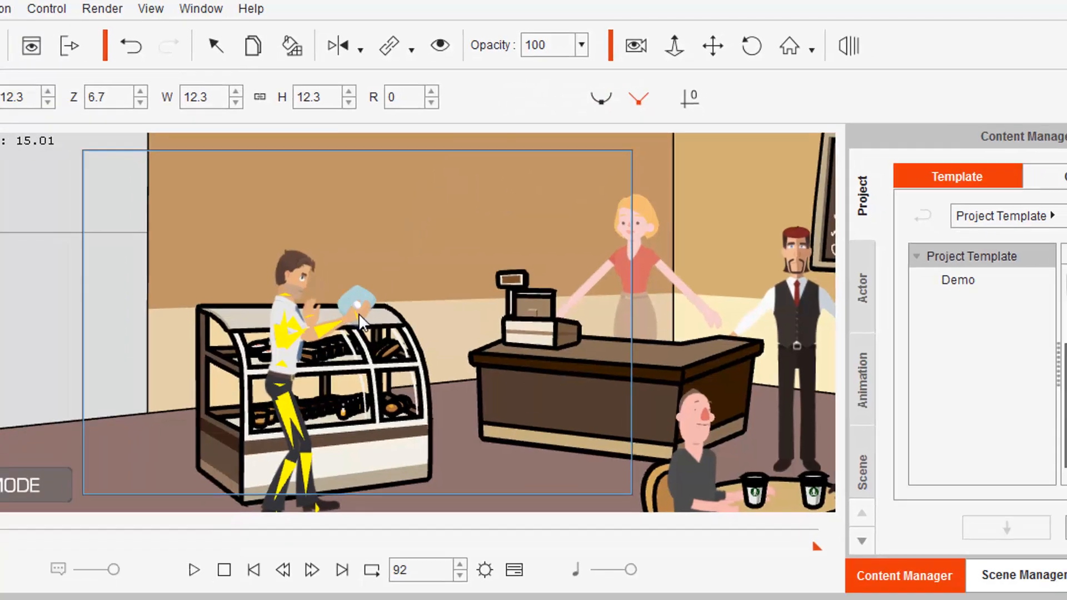
click(355, 329)
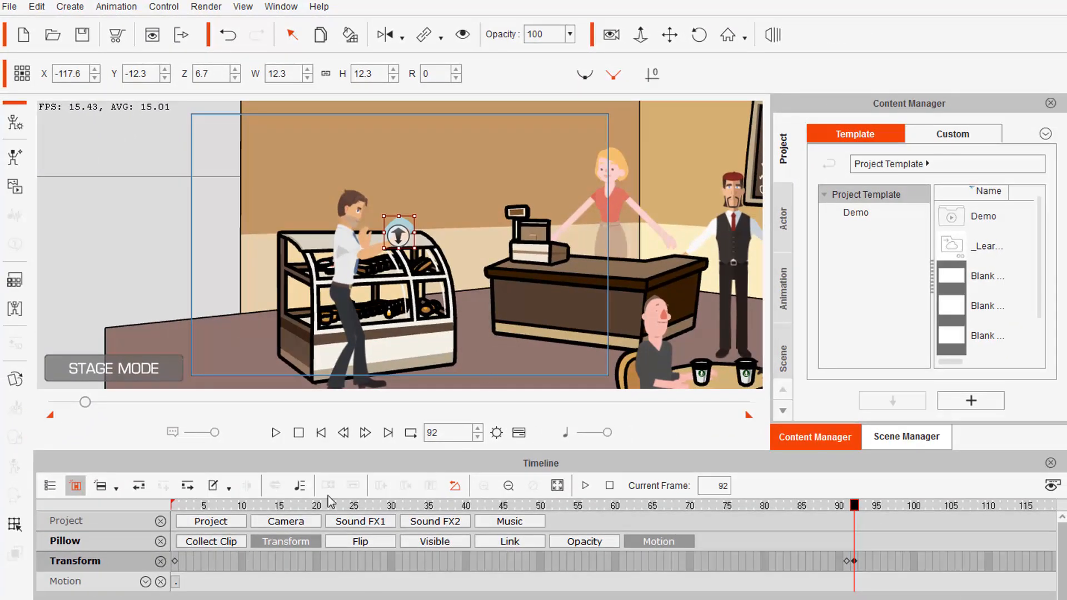
Select the man and set a full-body motion key at frame 95 with the 2D Motion Key Editor.
click(354, 263)
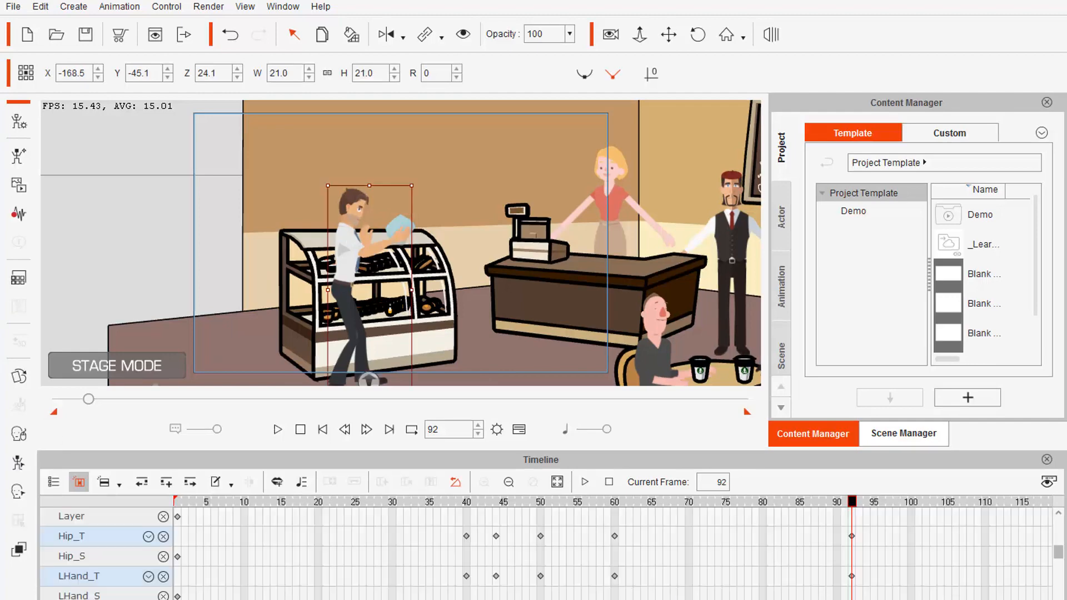
drag(203, 599, 239, 599)
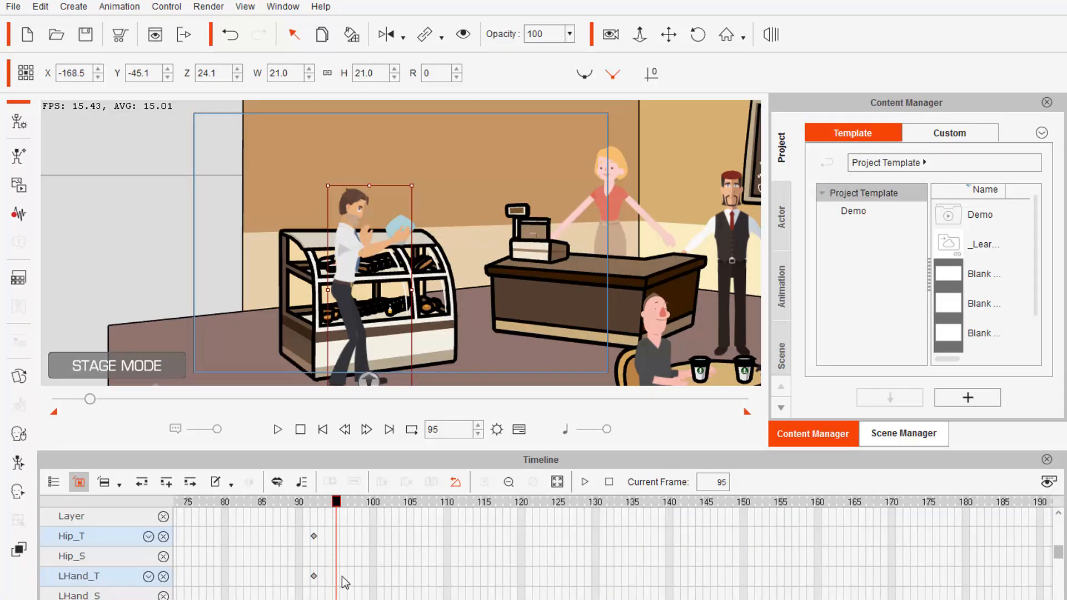
drag(1058, 551, 1058, 597)
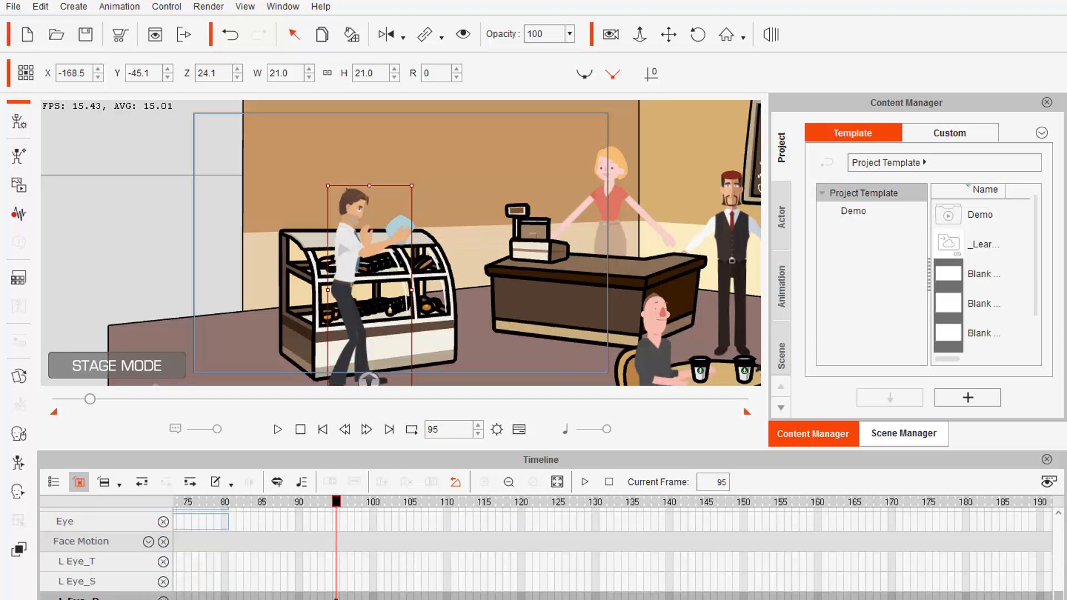
click(17, 459)
click(931, 339)
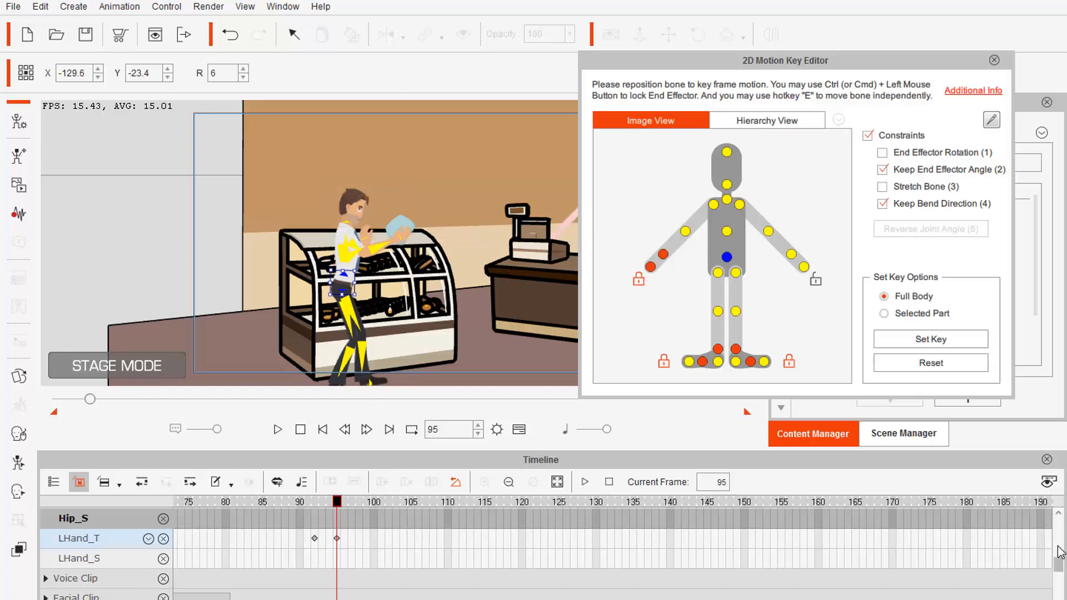
At frame 110, shift the man's hip back and down and adjust the position and angle of his right hand.
drag(1055, 565, 1054, 544)
drag(339, 503, 447, 507)
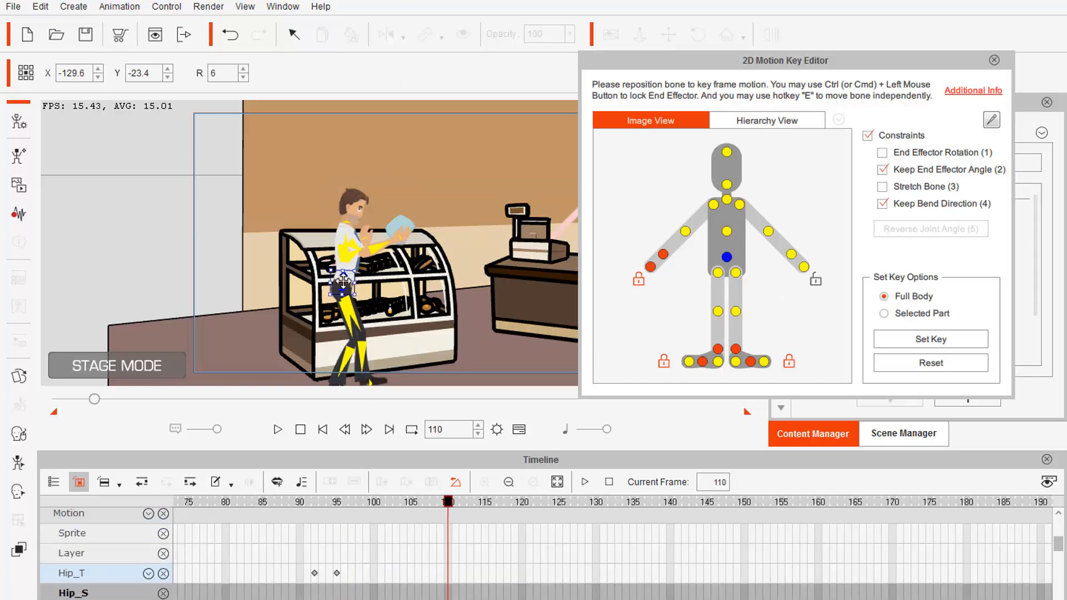
drag(343, 283, 334, 290)
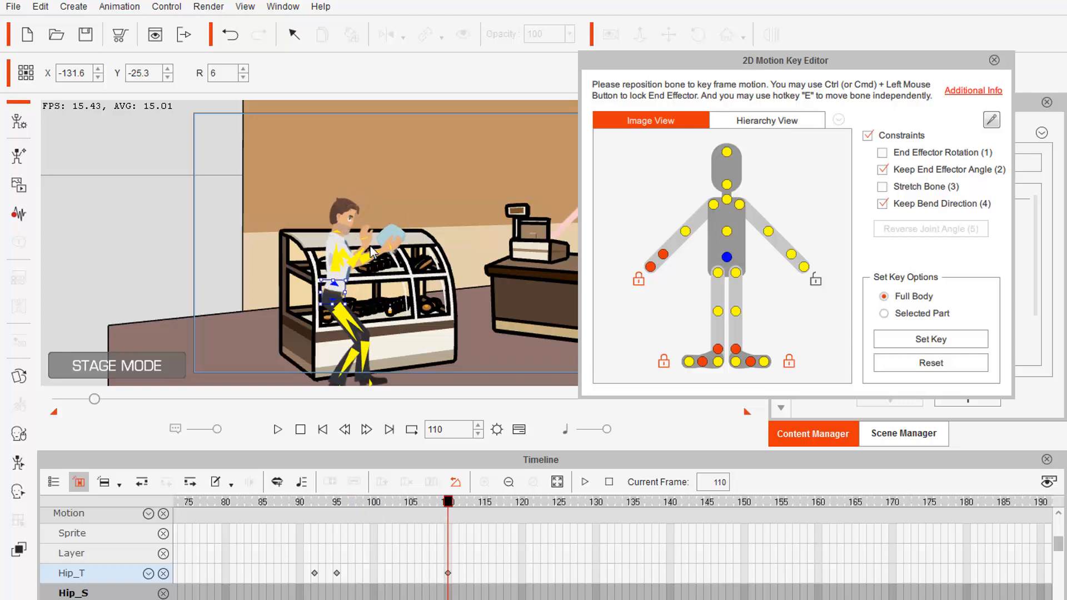
click(651, 267)
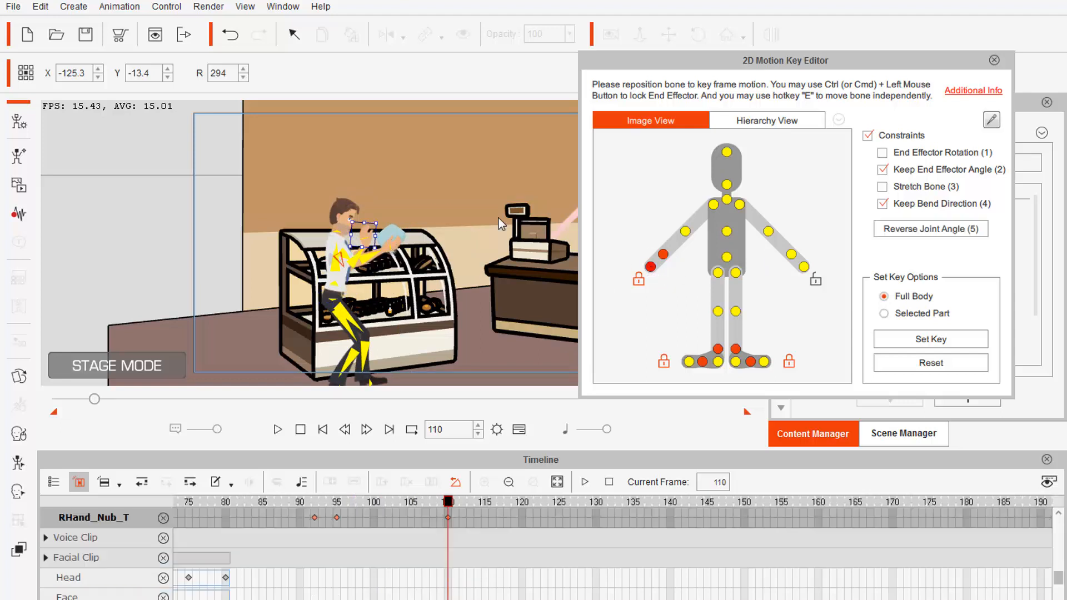
click(414, 242)
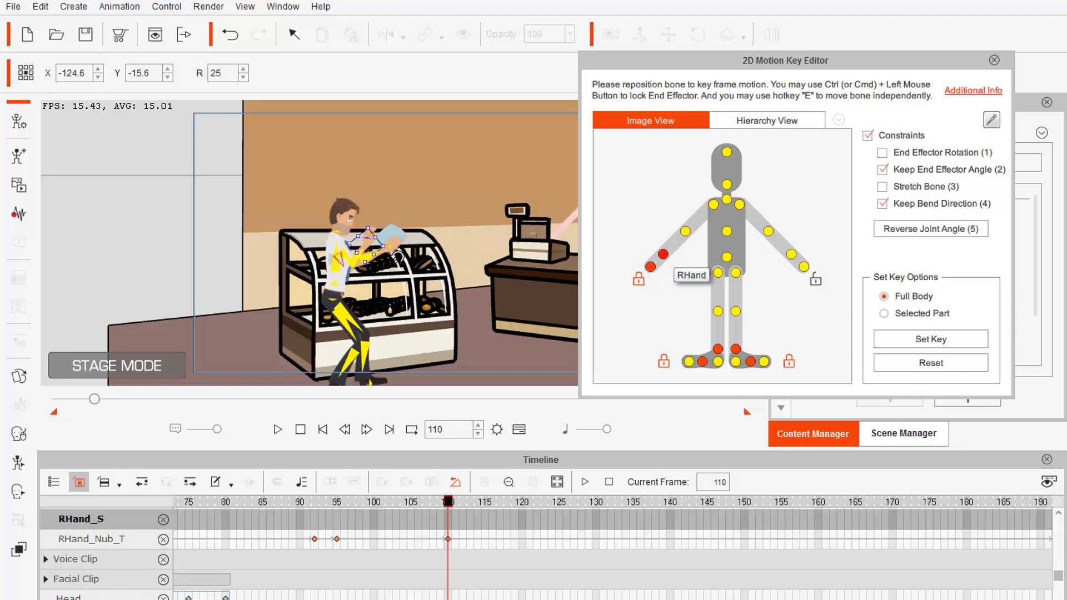
mouse_move(449, 507)
mouse_down()
mouse_move(459, 504)
mouse_move(450, 489)
mouse_up()
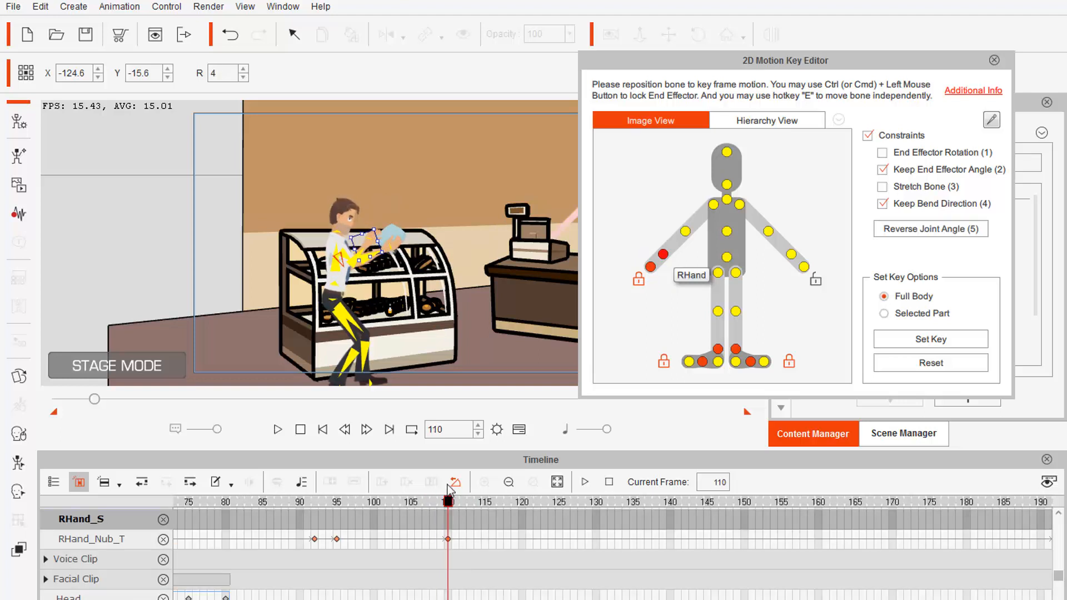
Lower the man's hip further and lean his torso forward at frame 110, and play back the motion.
click(722, 259)
drag(361, 276, 329, 299)
click(727, 231)
click(724, 258)
drag(451, 502, 281, 489)
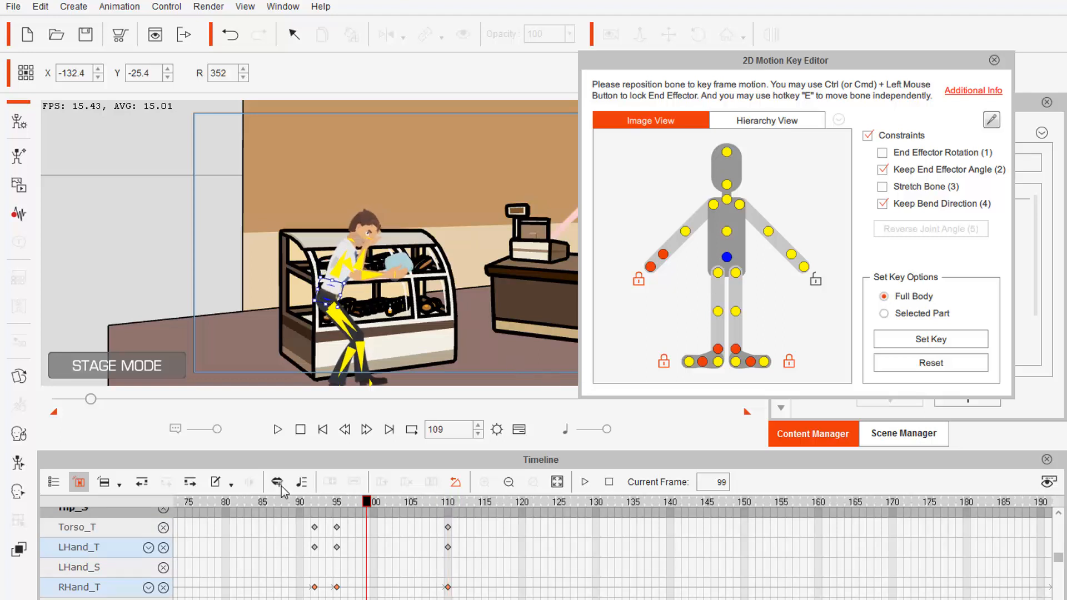
key(space)
key(space)
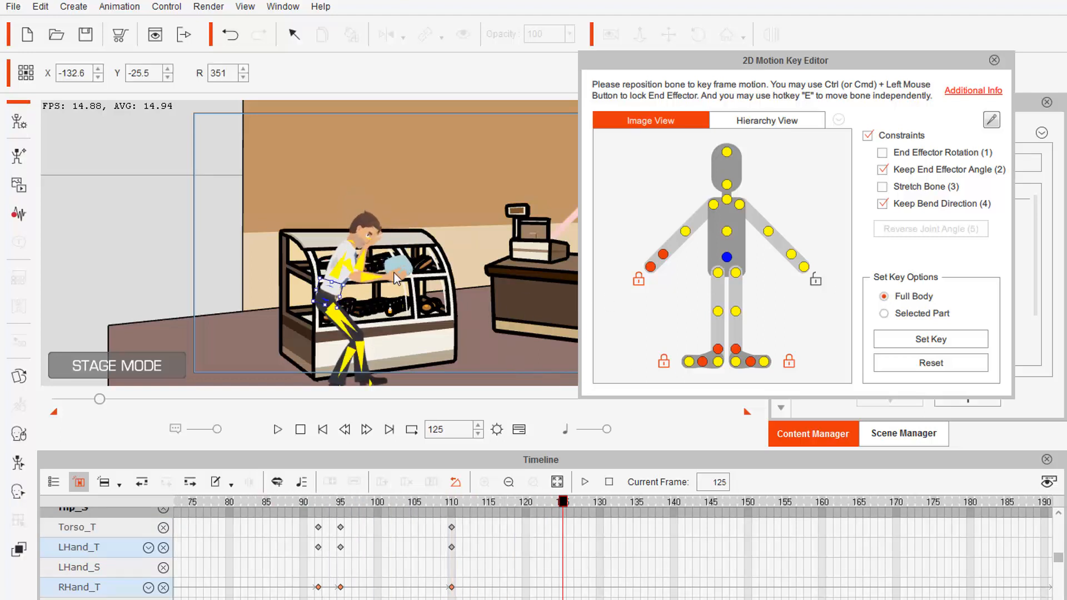
Key poses at frames 125, 137 and 150, moving the man's hip forward and his left hand with the pillow across the display case.
click(394, 272)
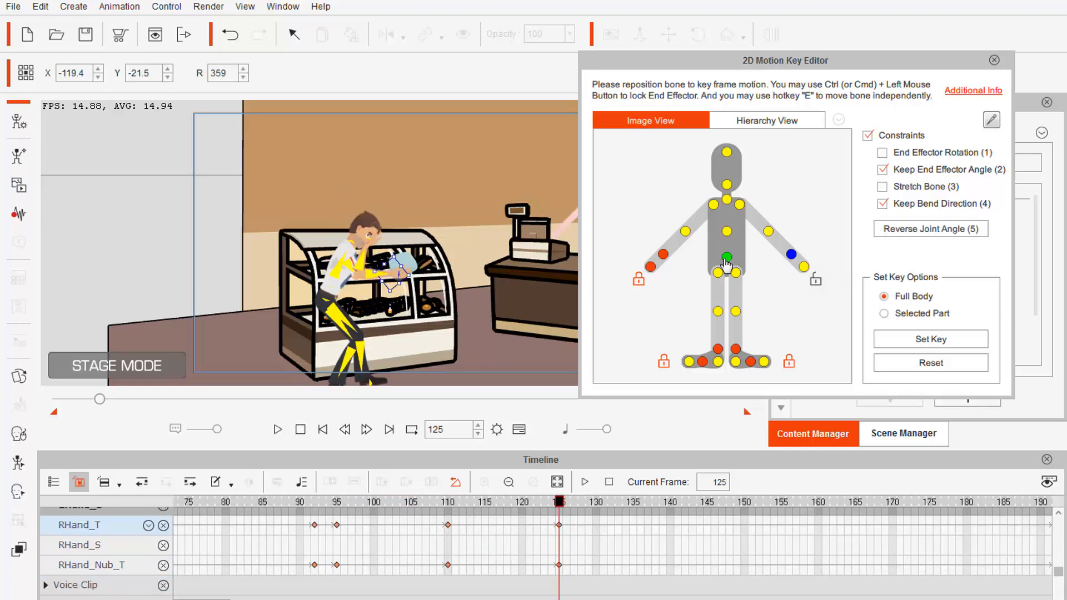
click(727, 257)
drag(464, 502, 692, 500)
click(791, 255)
drag(395, 298, 388, 283)
drag(767, 515, 821, 514)
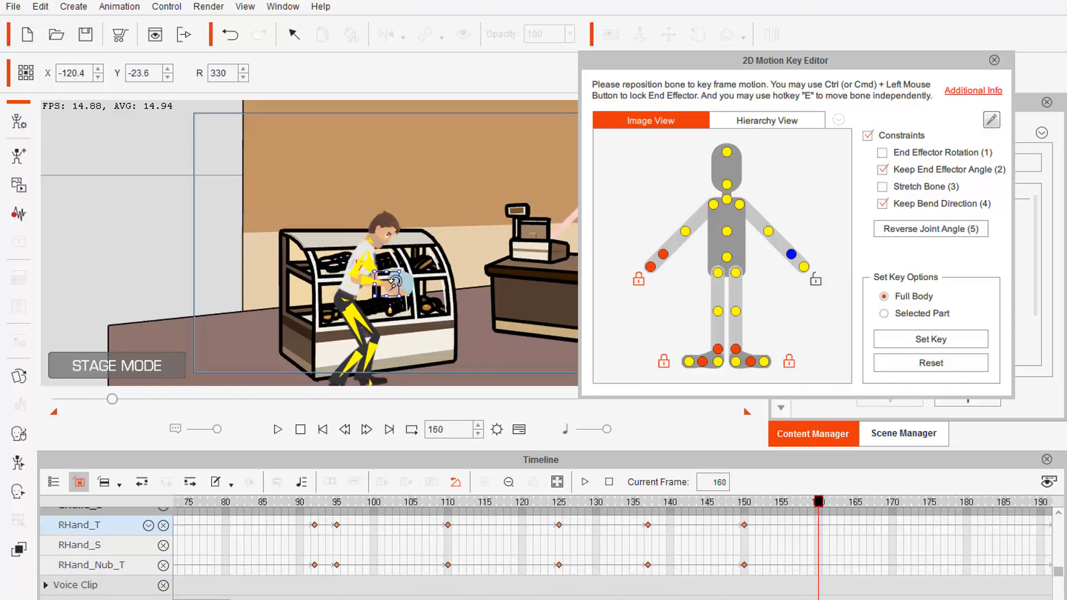
Move the left hand with the pillow over the glass at frames 160, 166 and 172, and play back the wiping motion.
drag(395, 283, 406, 268)
click(863, 505)
click(914, 506)
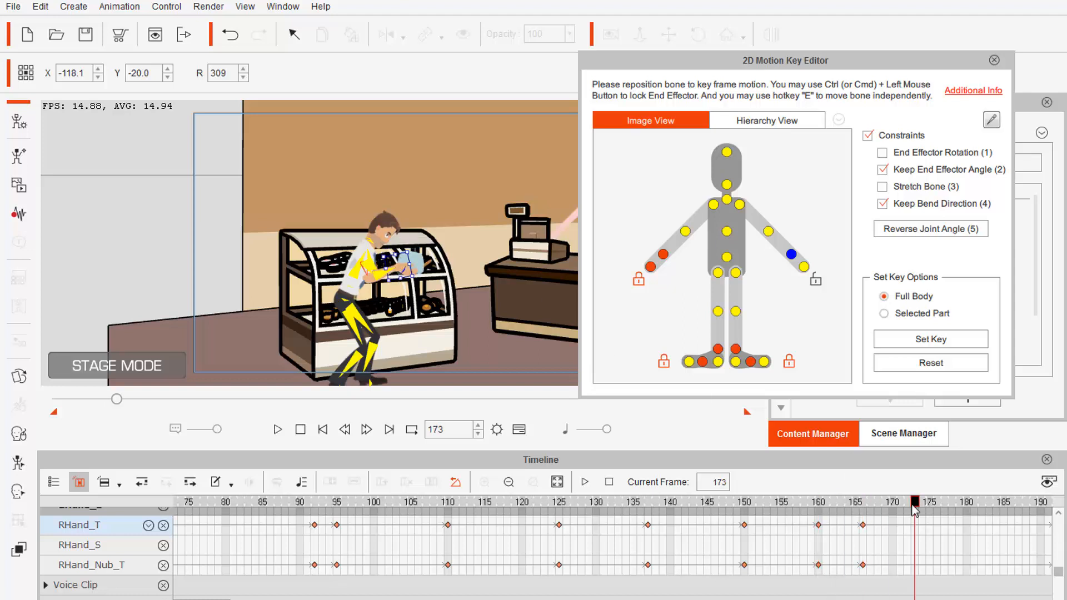
drag(913, 505, 908, 506)
drag(410, 270, 411, 262)
click(708, 503)
key(space)
key(space)
Pose the man at frame 185 with his hip back, torso leaning, left hand lowered and right hand raised, and check the motion.
click(893, 504)
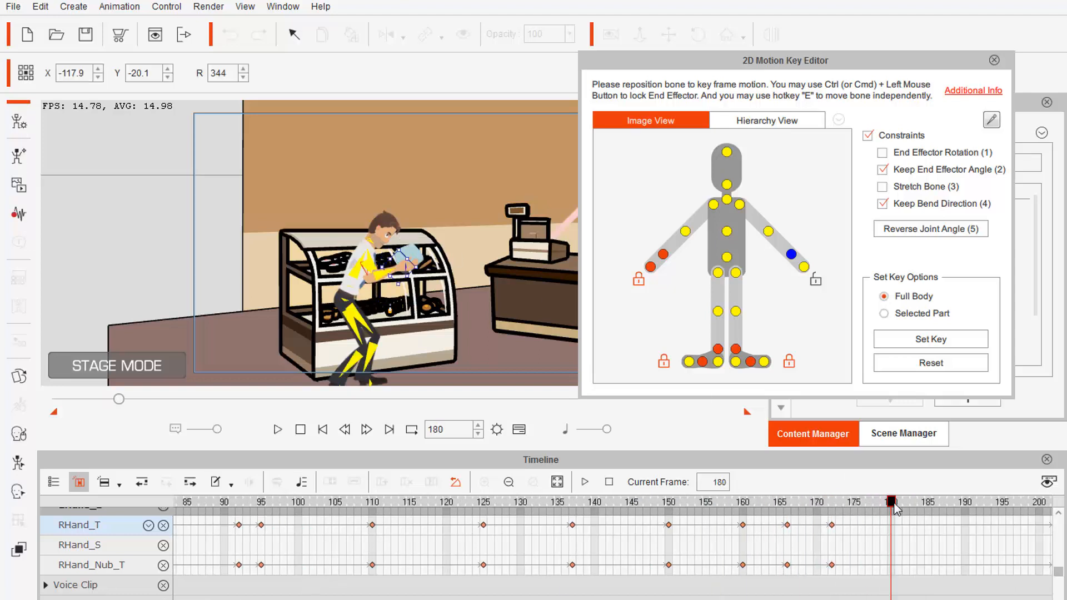
click(727, 258)
drag(353, 288, 381, 249)
click(791, 254)
click(727, 232)
click(367, 244)
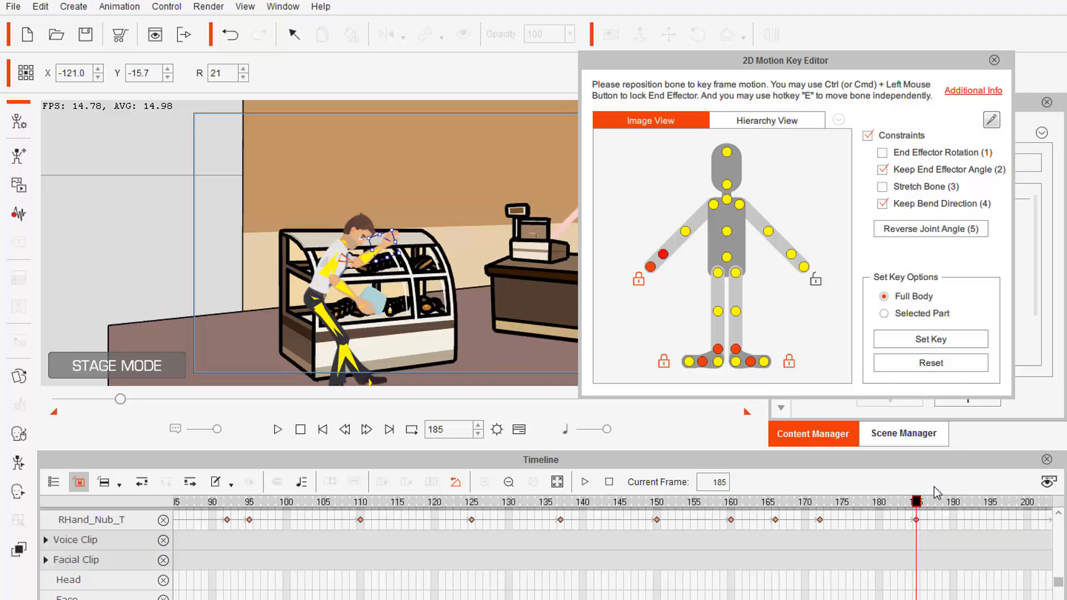
click(856, 503)
key(space)
key(space)
click(1000, 502)
drag(836, 503, 853, 506)
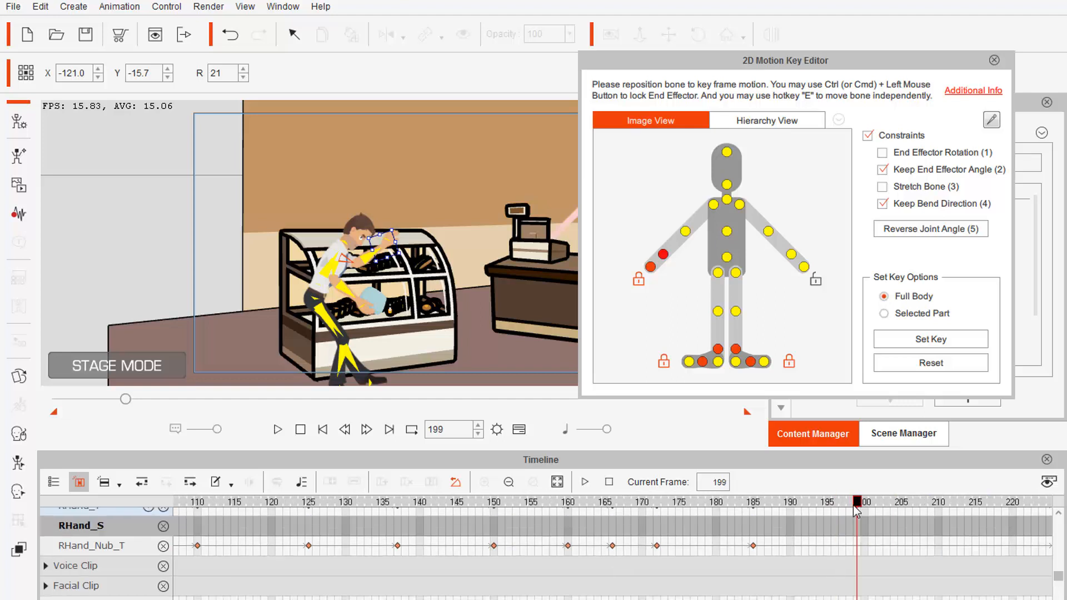
drag(376, 305, 379, 282)
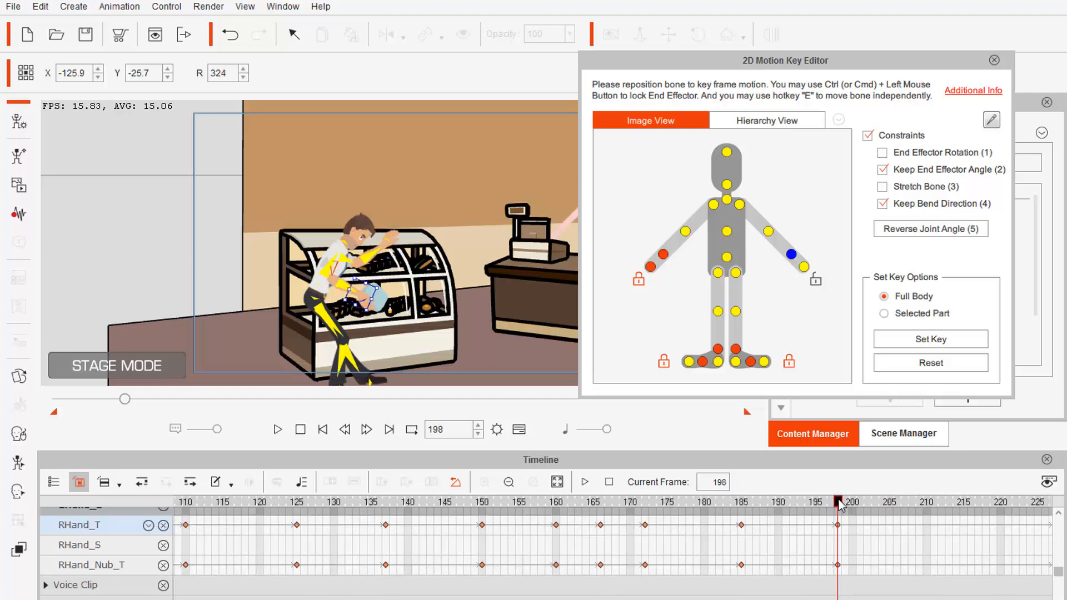
drag(838, 504, 896, 502)
drag(843, 525, 800, 529)
drag(785, 503, 874, 501)
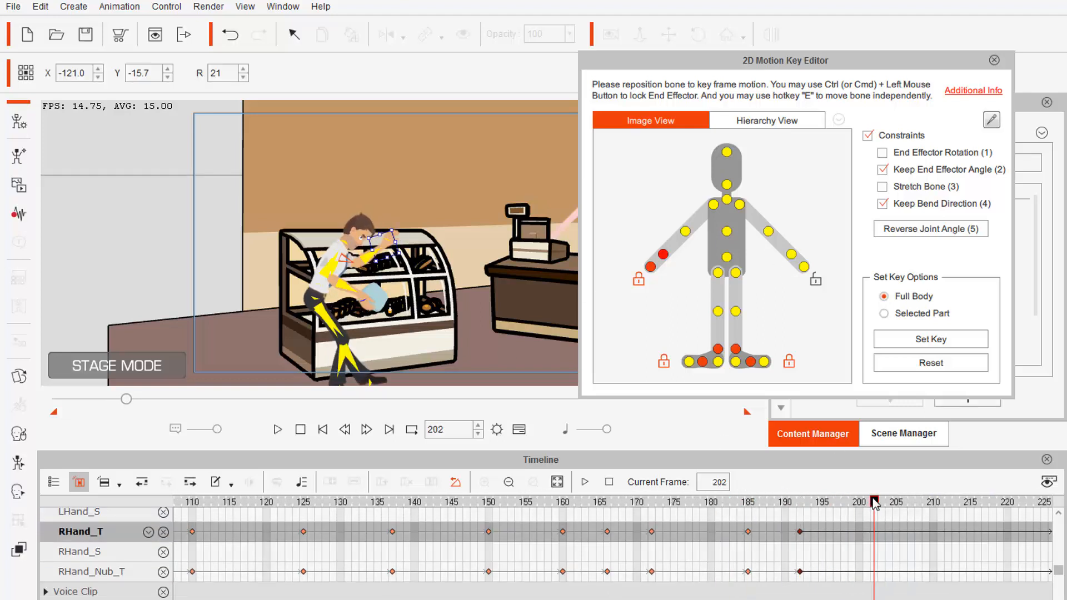
click(793, 255)
drag(375, 300, 381, 291)
drag(860, 502, 911, 502)
mouse_move(378, 295)
mouse_down()
mouse_move(372, 278)
mouse_move(369, 299)
mouse_up()
key(space)
drag(911, 502, 845, 502)
key(space)
key(ctrl+z)
key(ctrl+z)
key(ctrl+z)
key(ctrl+z)
Reposition the left hand with the pillow at frames 198, 210 and 225 to continue wiping across the display case.
drag(356, 304, 362, 297)
drag(845, 502, 905, 503)
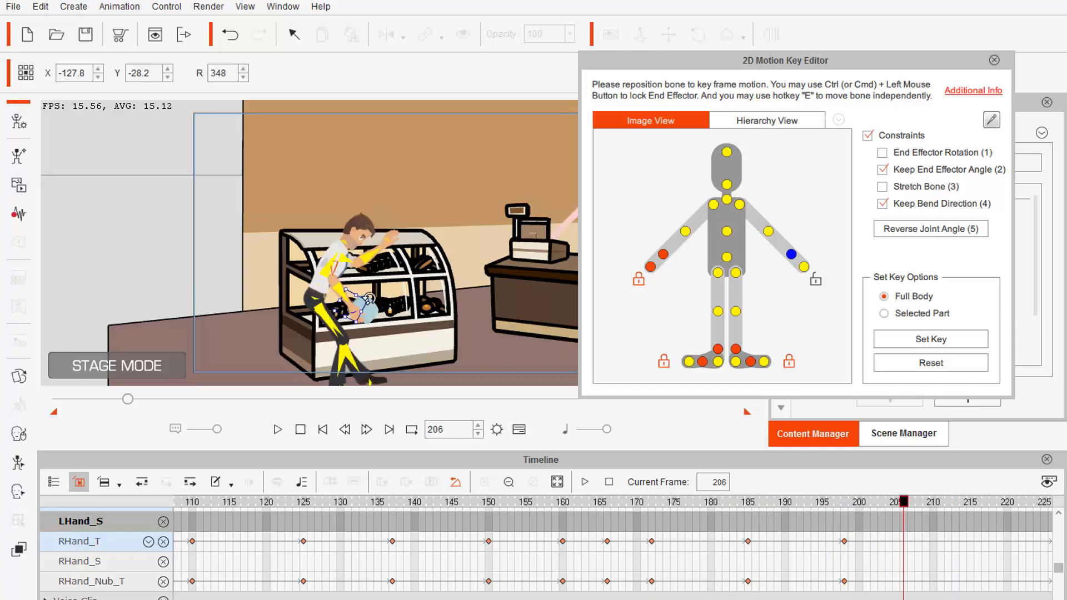
click(933, 501)
drag(355, 307, 365, 286)
drag(994, 502, 1016, 502)
scroll(516, 558, right, 7)
drag(517, 502, 525, 502)
drag(362, 282, 406, 259)
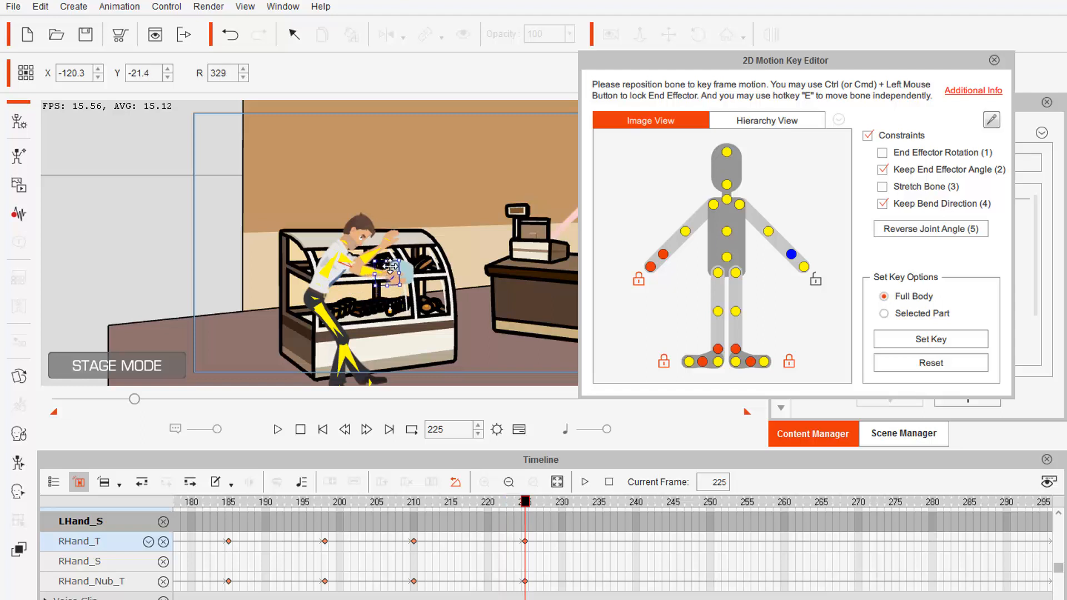
At frame 225, move the man's hip forward and adjust his torso, left hand and right hand to reach along the case.
drag(314, 289, 418, 269)
click(726, 232)
click(791, 254)
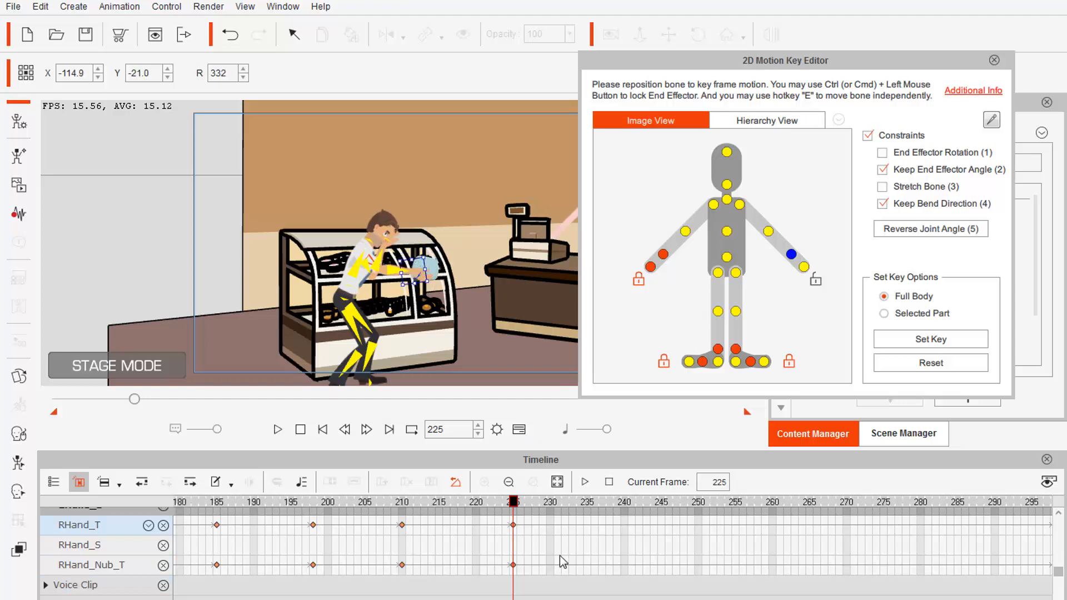
click(665, 256)
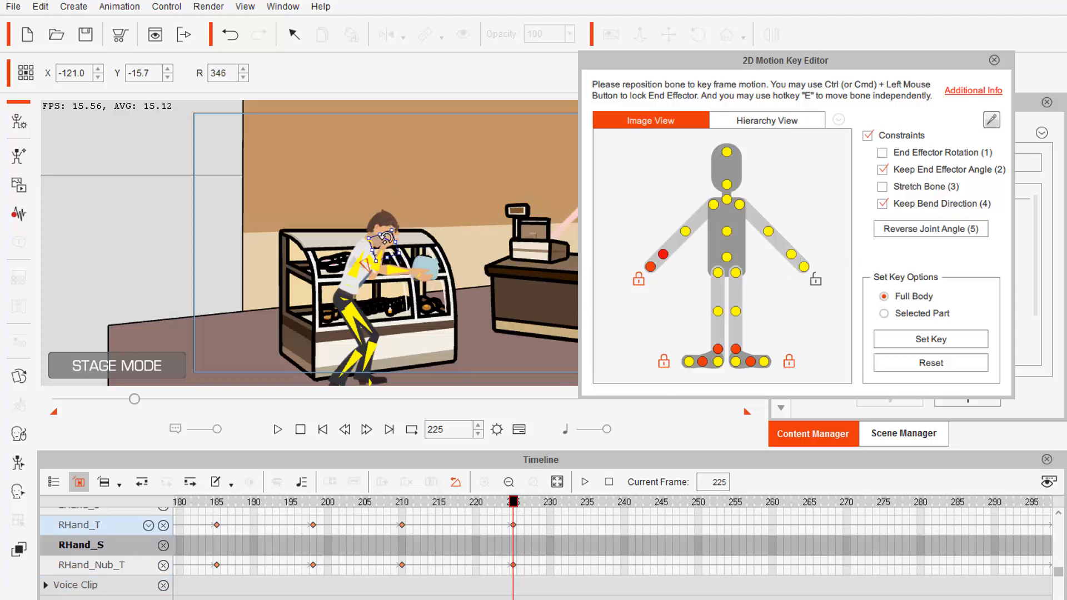
drag(386, 238, 399, 238)
Key the man's hip shifted back at frame 235, and moved forward with the right hand adjusted at frame 246.
drag(514, 502, 594, 505)
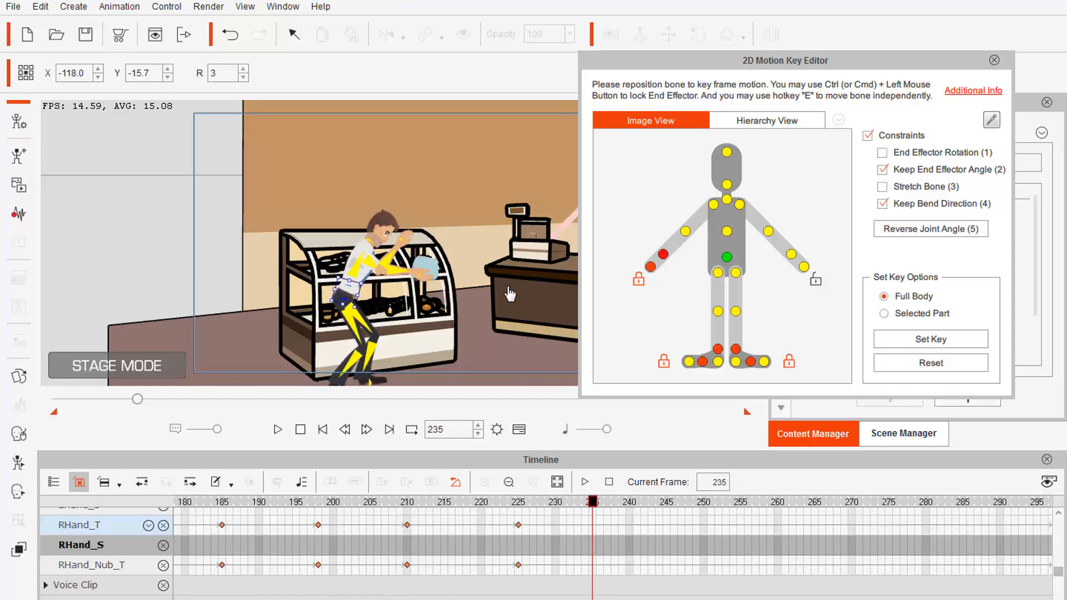
click(727, 257)
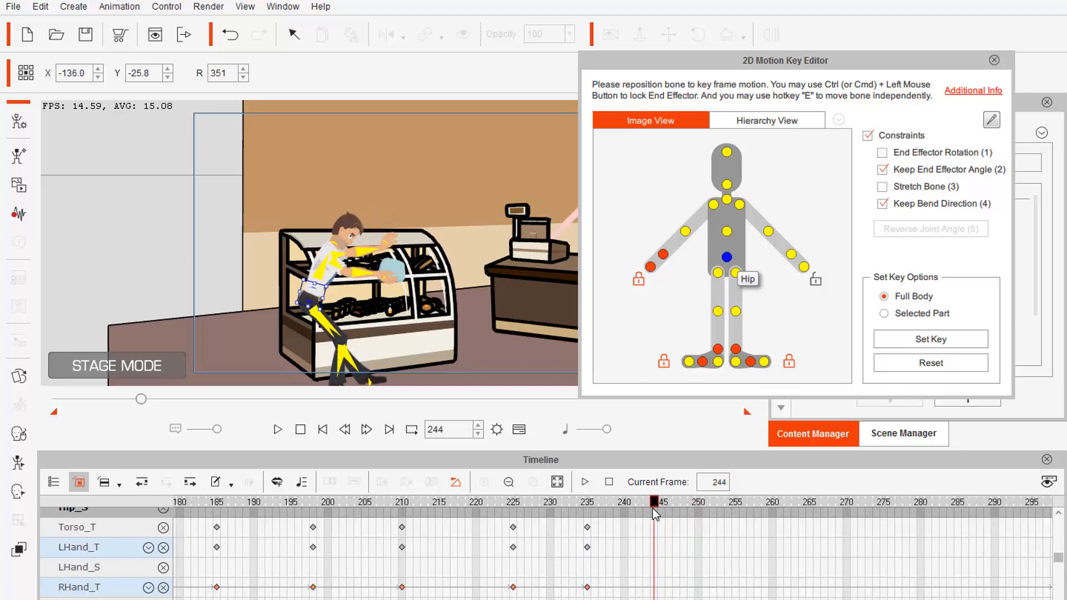
drag(652, 508, 659, 509)
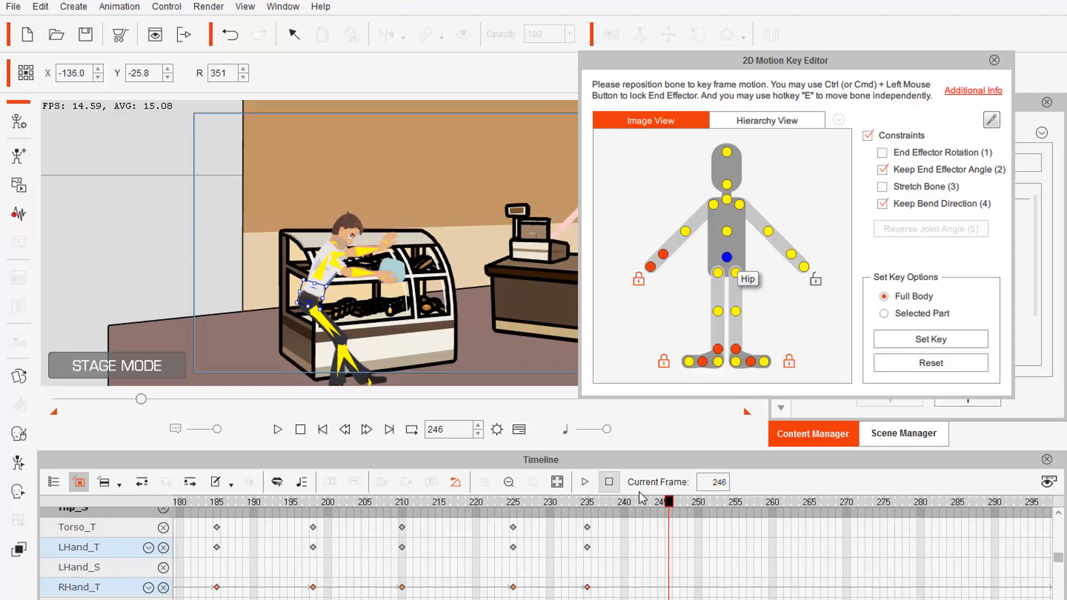
drag(312, 294, 339, 292)
drag(374, 246, 397, 245)
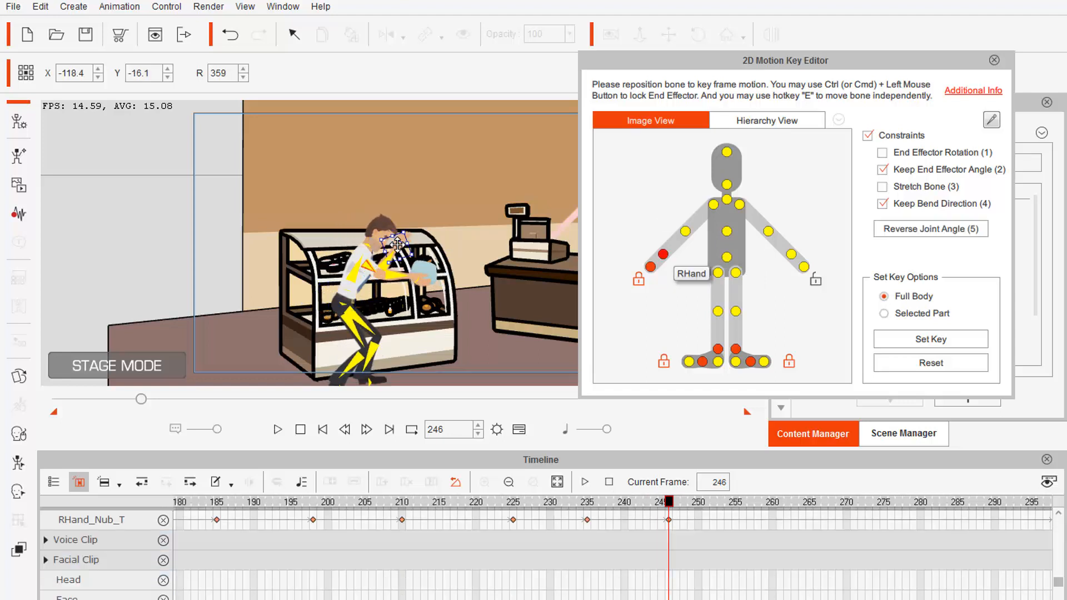
At frame 258, shift the man's hip back and down, adjust his right hand, and play back the motion.
click(726, 256)
drag(343, 294, 303, 307)
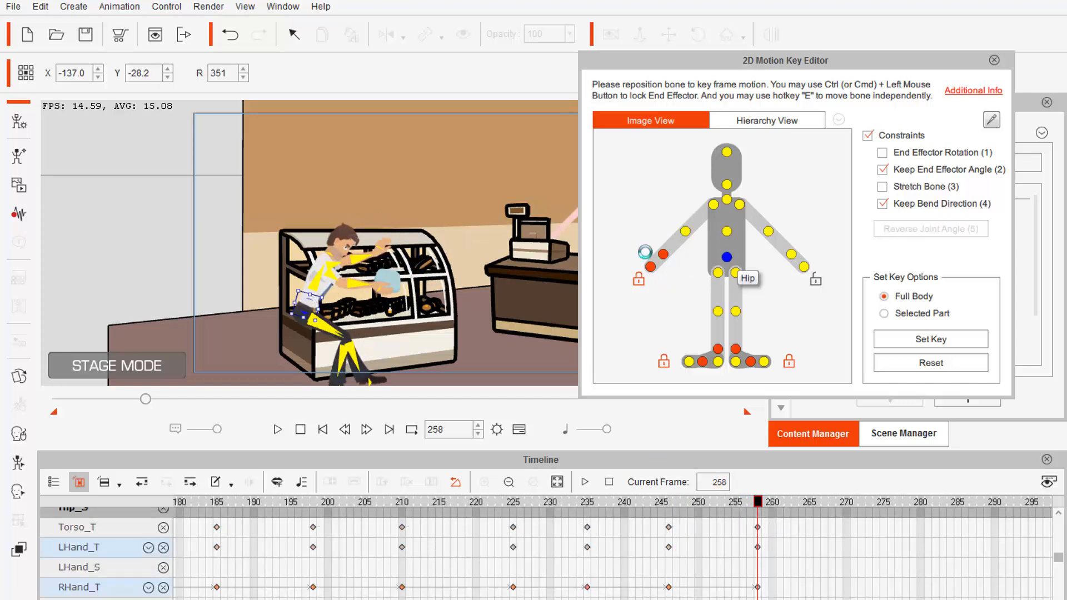
click(664, 256)
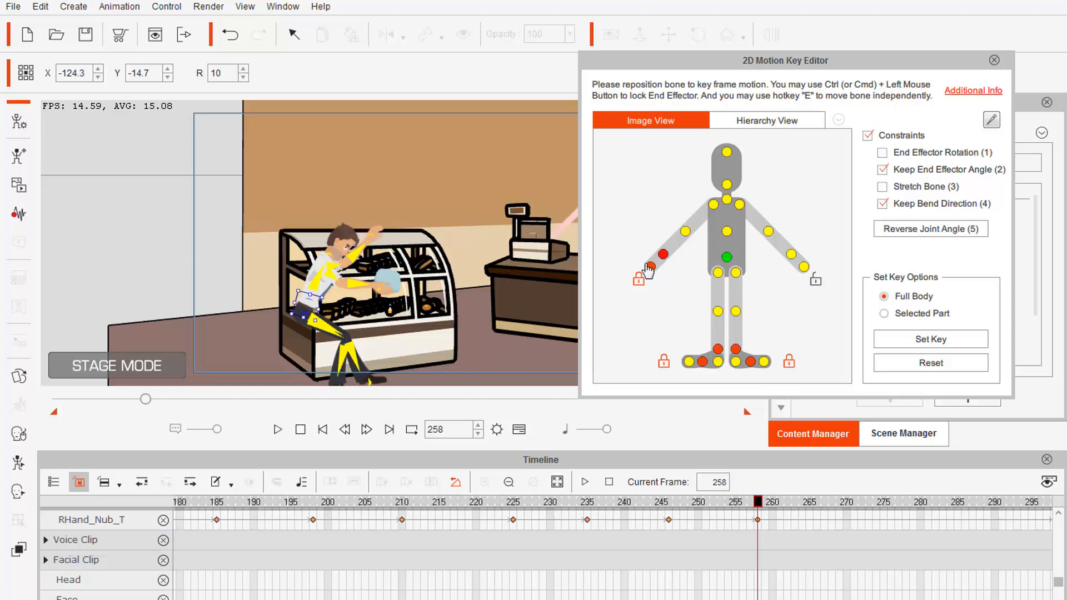
click(727, 256)
drag(306, 302, 328, 305)
drag(747, 499, 284, 500)
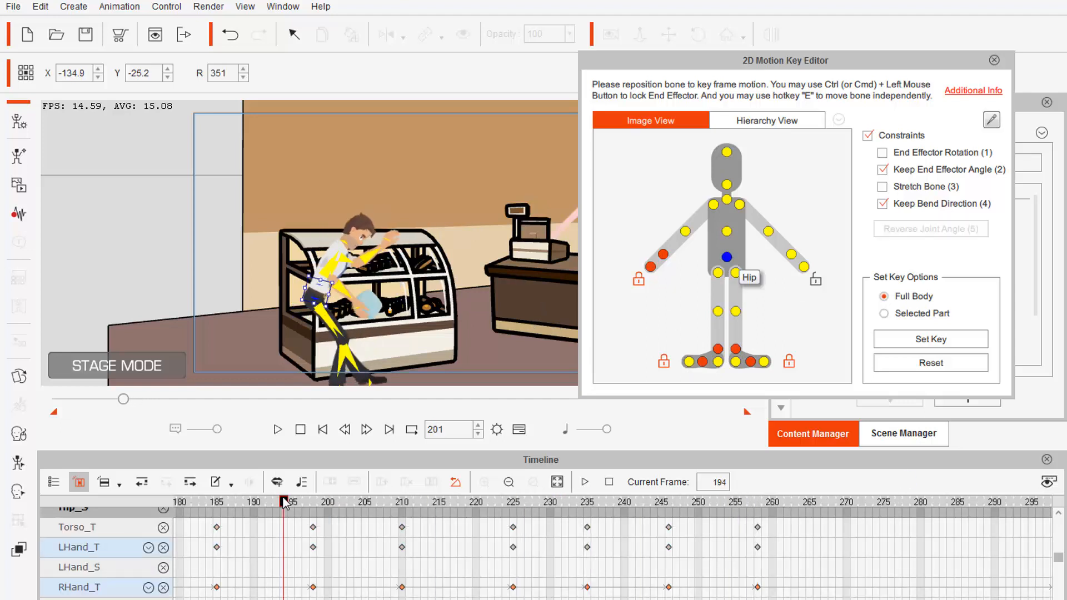
key(space)
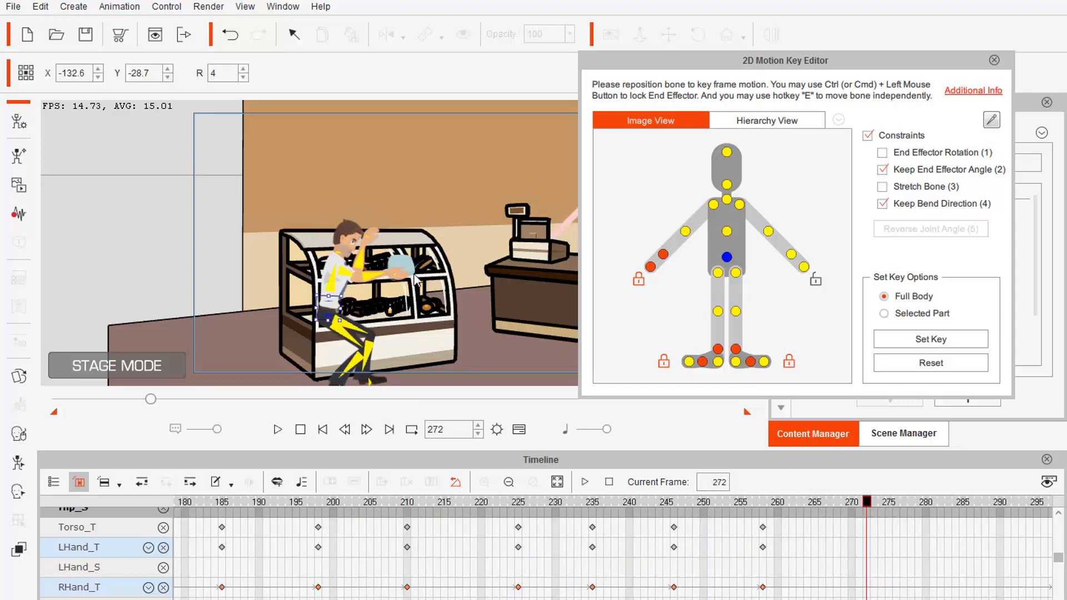
Move the man's left hand with the pillow back and forth over the glass at frames 272, 284, 295 and 305.
drag(414, 280, 384, 258)
scroll(611, 547, right, 5)
drag(524, 503, 605, 505)
drag(394, 259, 388, 303)
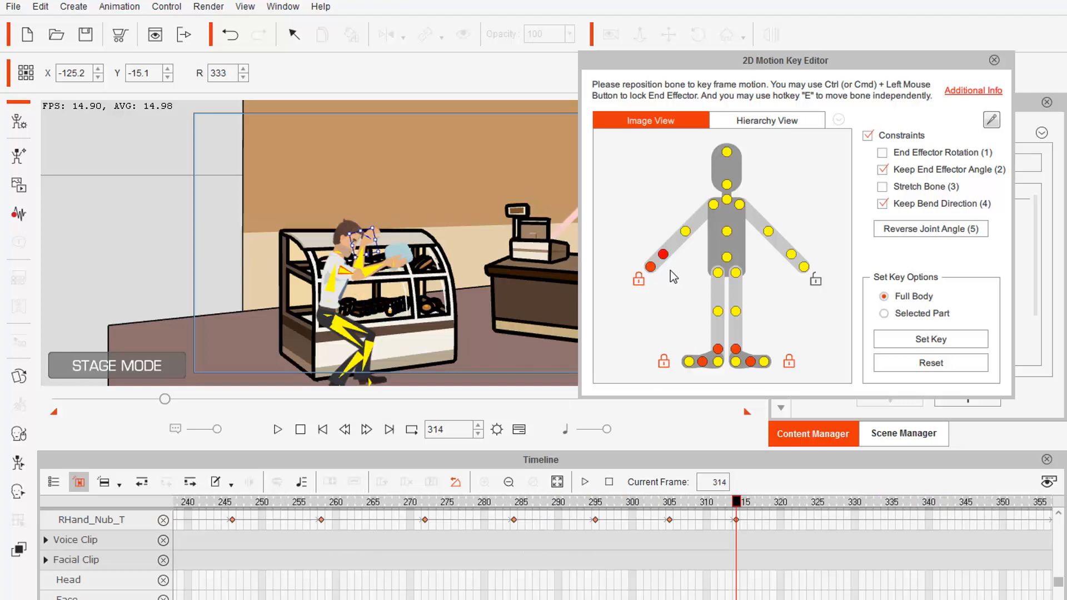
Raise the man's hip to stand him up at frame 314, adjust his torso and arms, and set a holding key at frame 320.
click(724, 259)
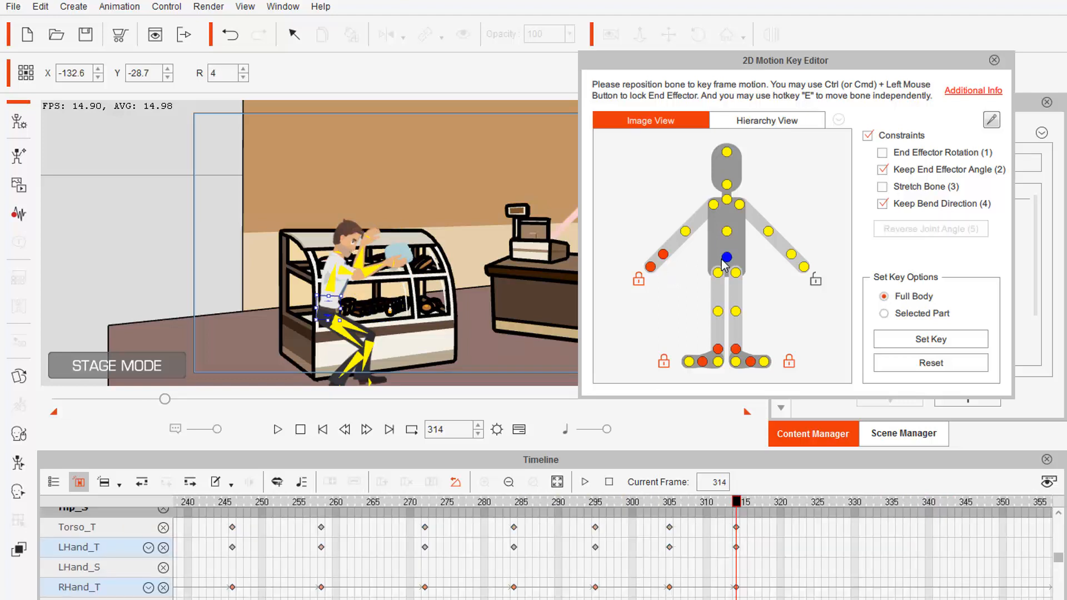
drag(334, 308, 370, 253)
click(664, 254)
click(730, 233)
click(791, 254)
click(769, 232)
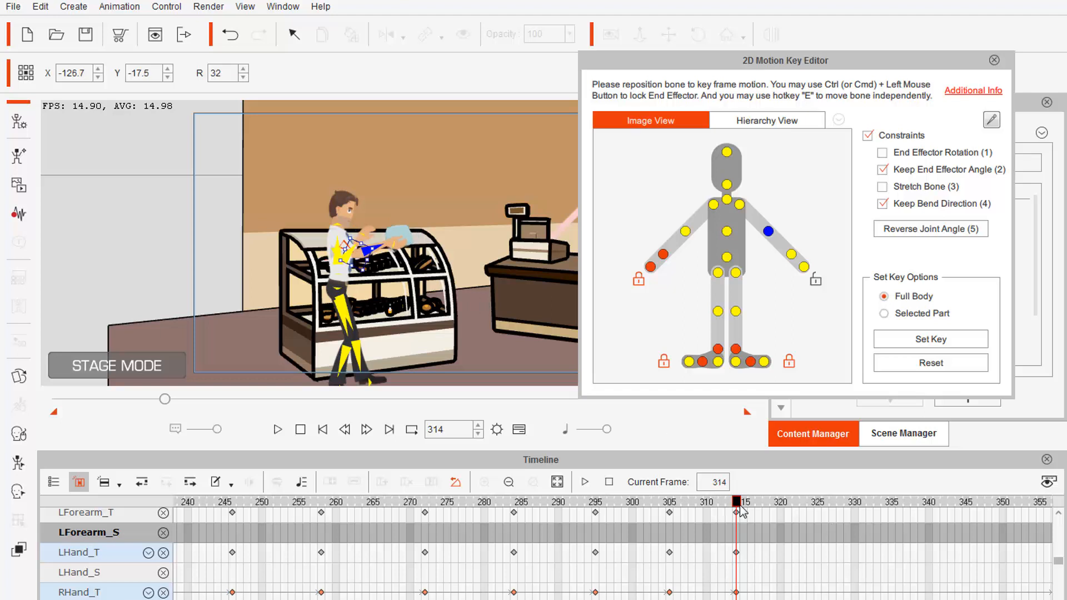
click(961, 340)
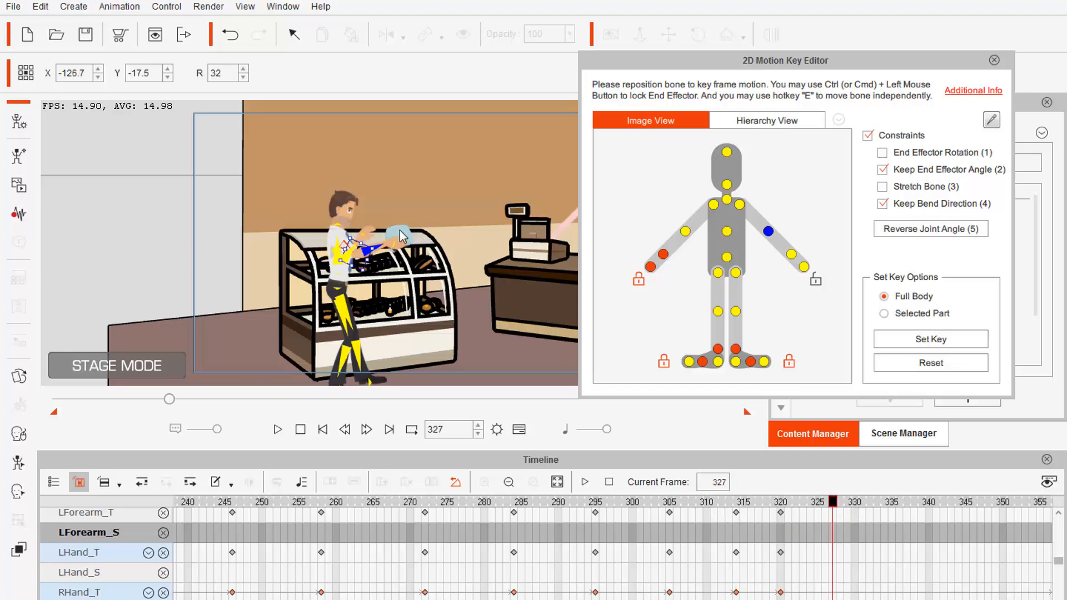
Finish editing the man's pose at frame 327, select the pillow, and unlink it from his hand.
click(790, 255)
click(803, 268)
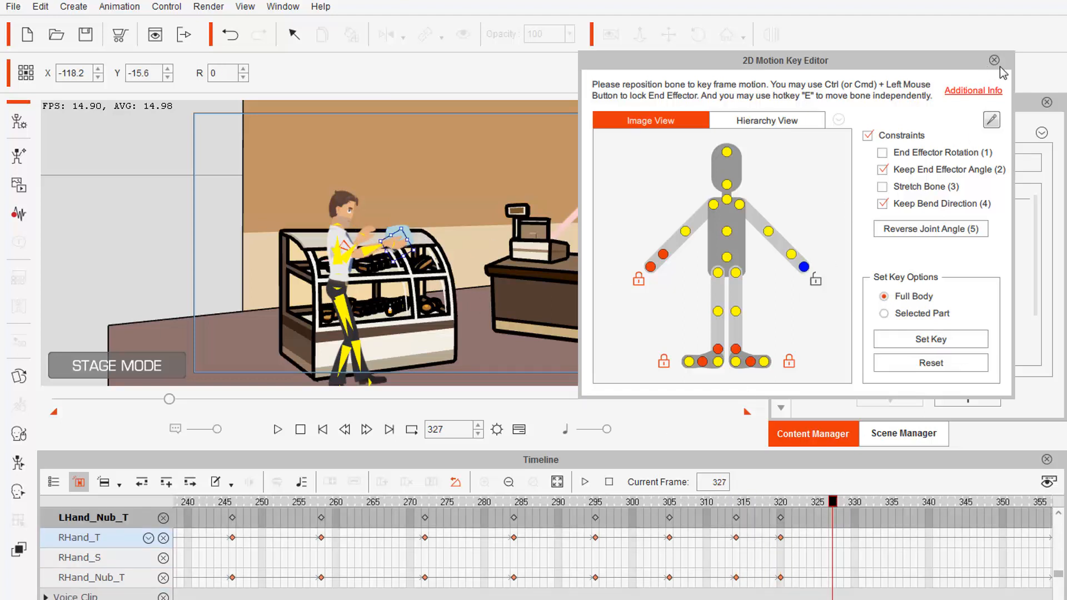
click(994, 60)
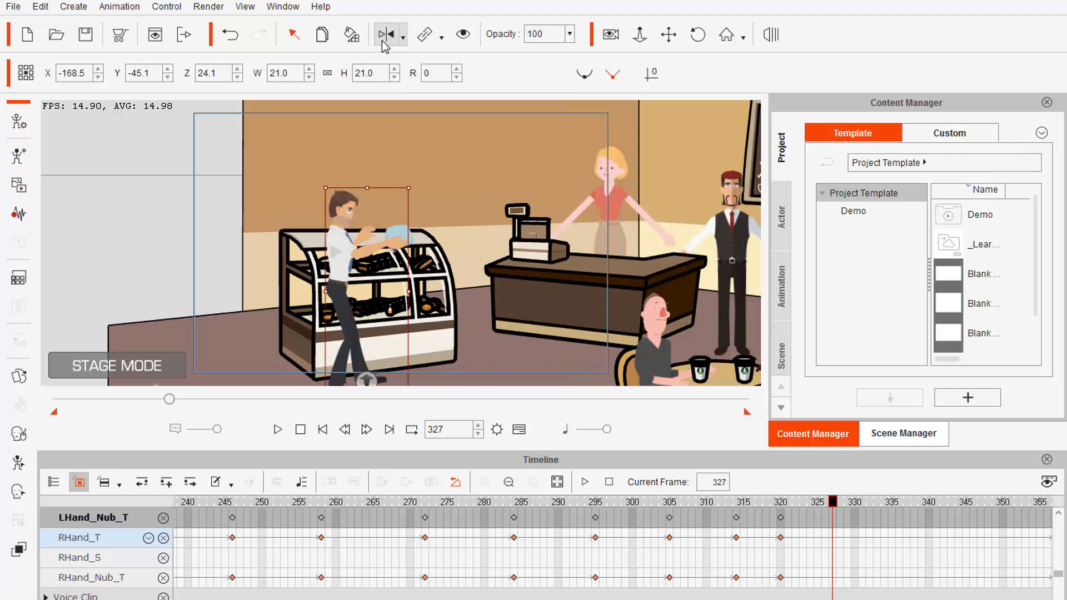
click(401, 230)
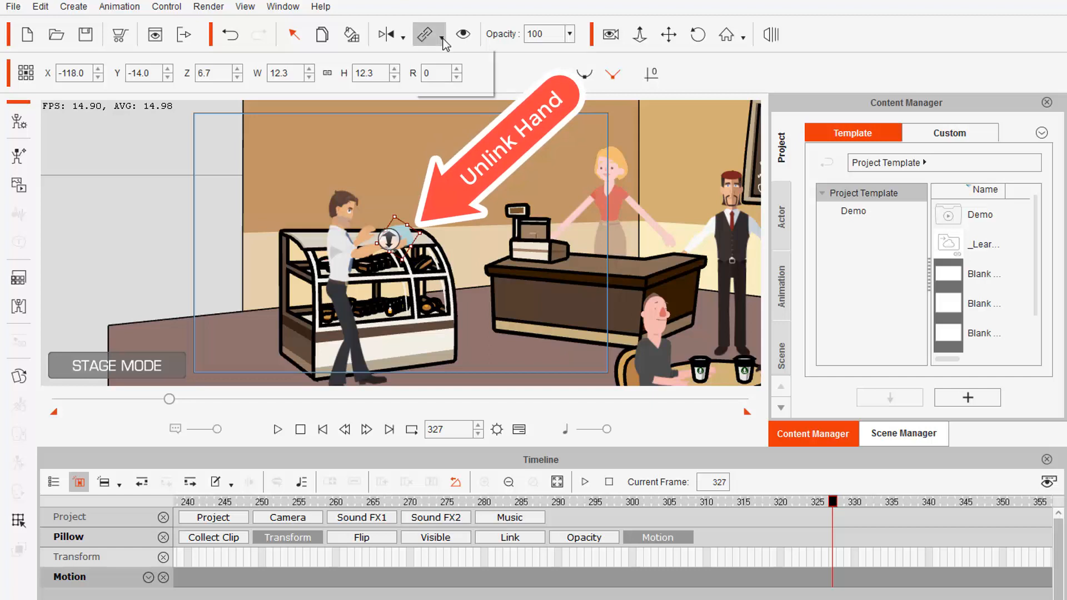
click(452, 81)
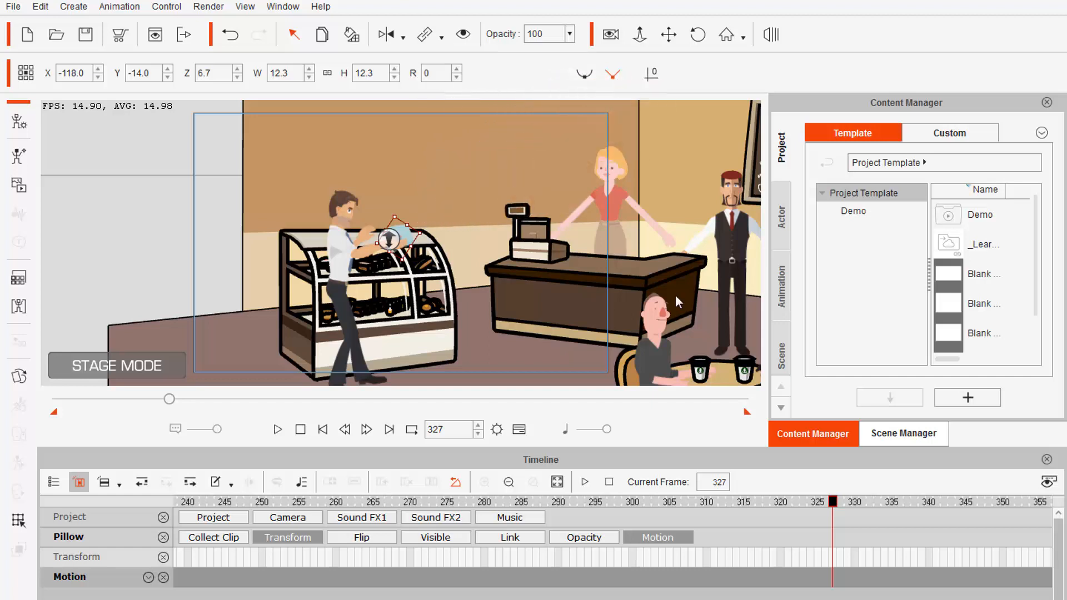
Lower the man's left arm to his side at frame 332, leaving the pillow on the display case.
click(343, 265)
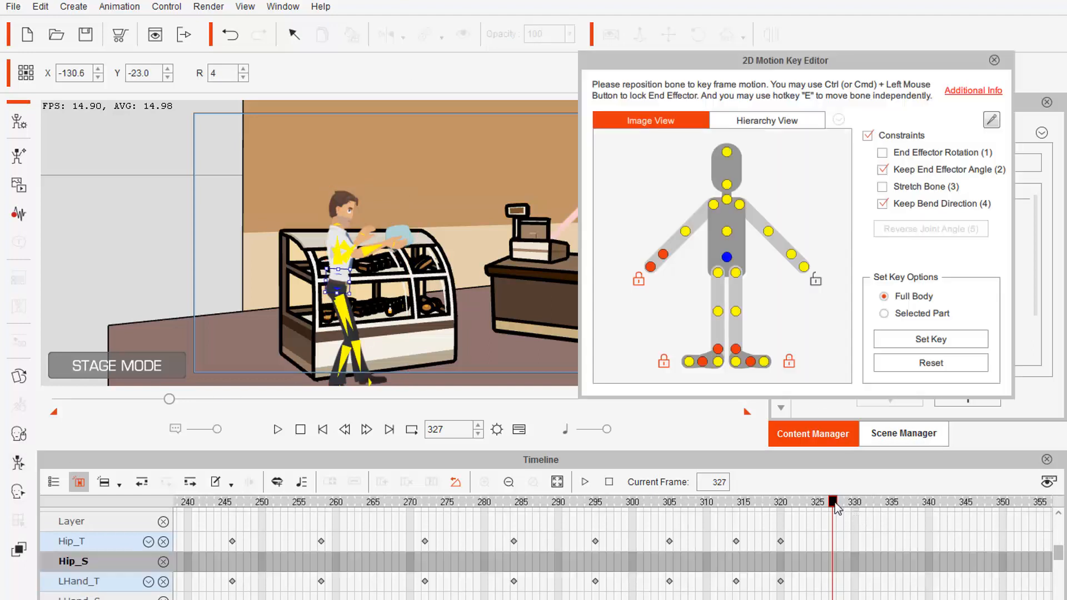
click(790, 254)
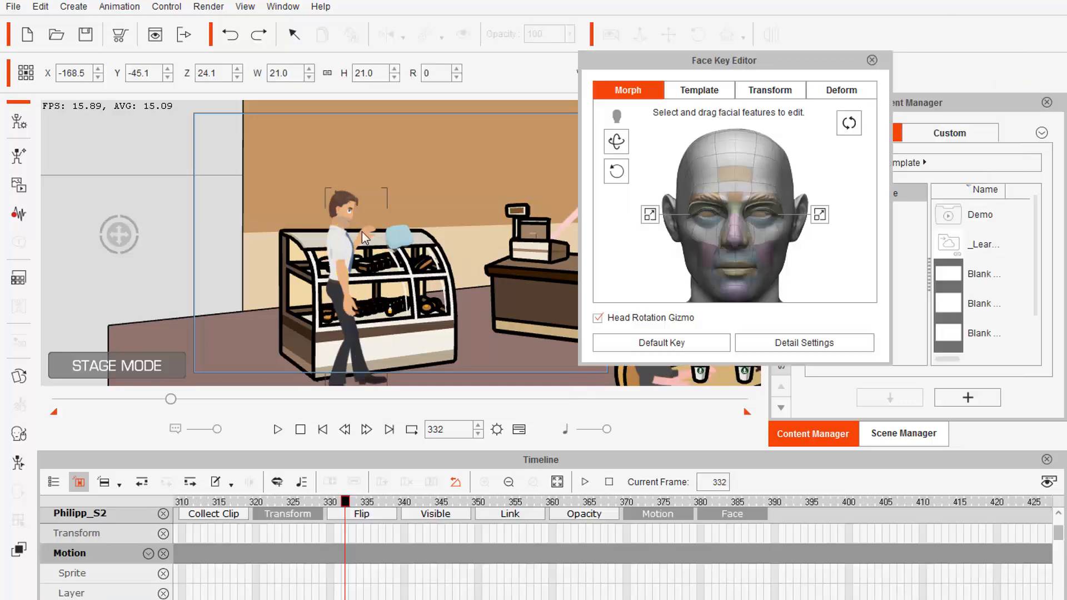
Set a head key for the man at frame 331 and turn his face toward the viewer at frame 340.
drag(739, 58, 859, 55)
scroll(445, 552, down, 5)
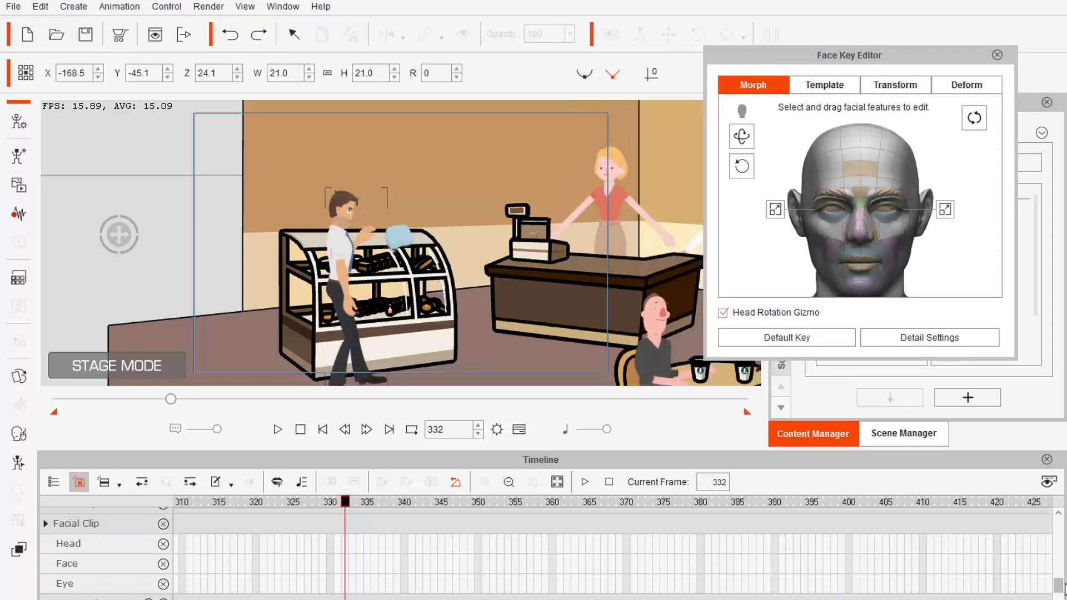
scroll(445, 552, up, 1)
click(79, 550)
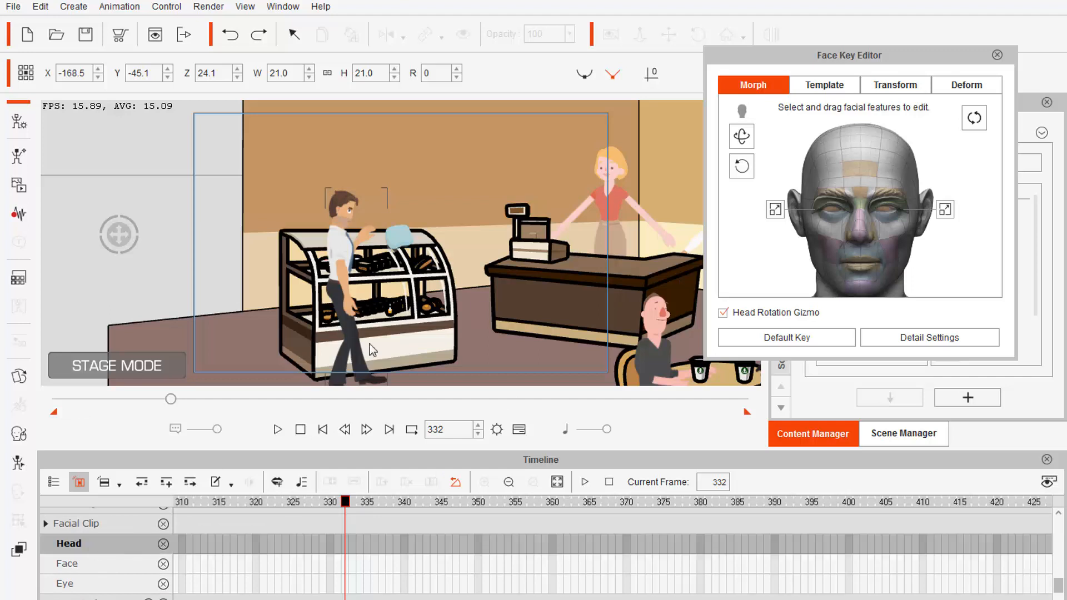
key(v)
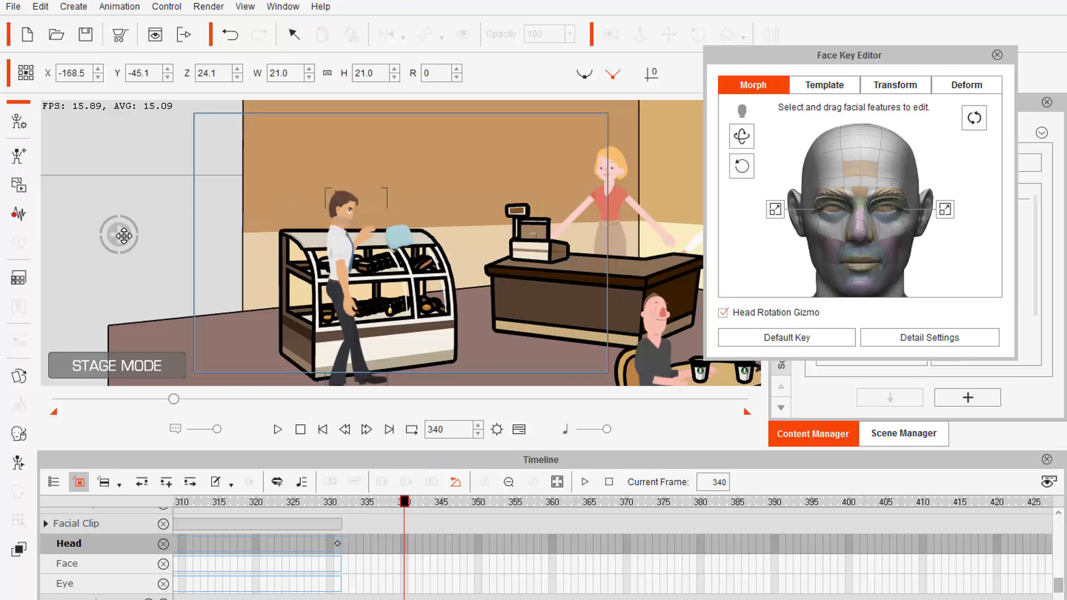
drag(123, 235, 109, 263)
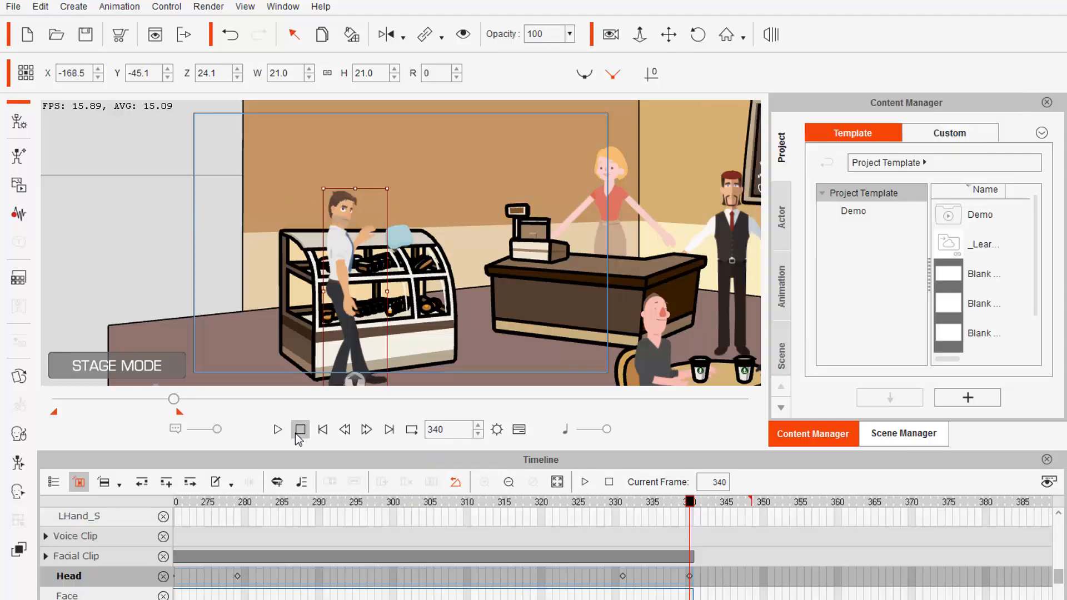
Play back the animation from the start and review the man's actions around the display case up close.
click(278, 429)
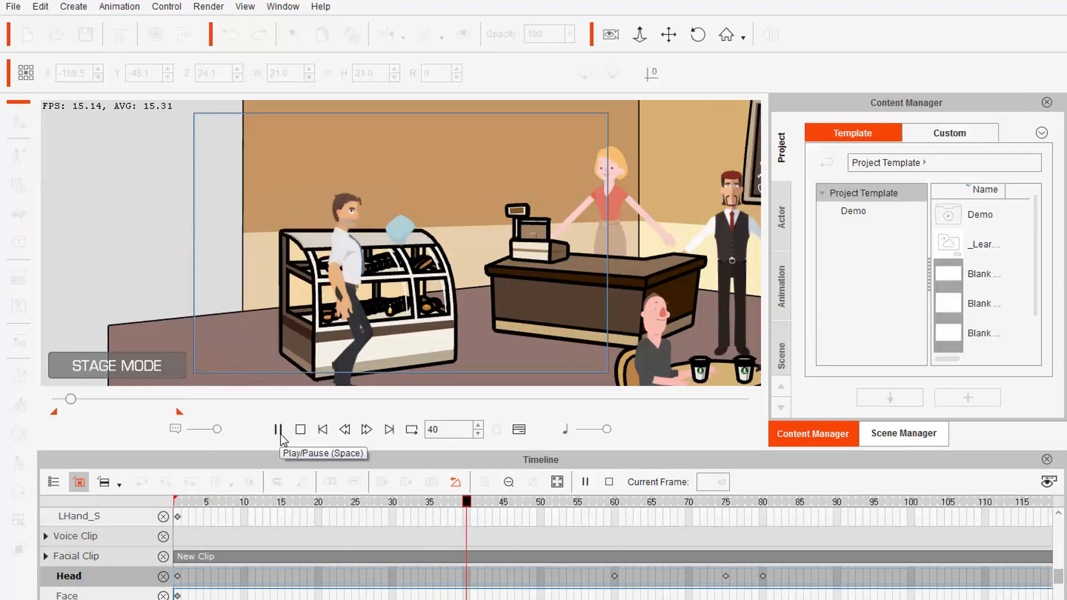
click(284, 435)
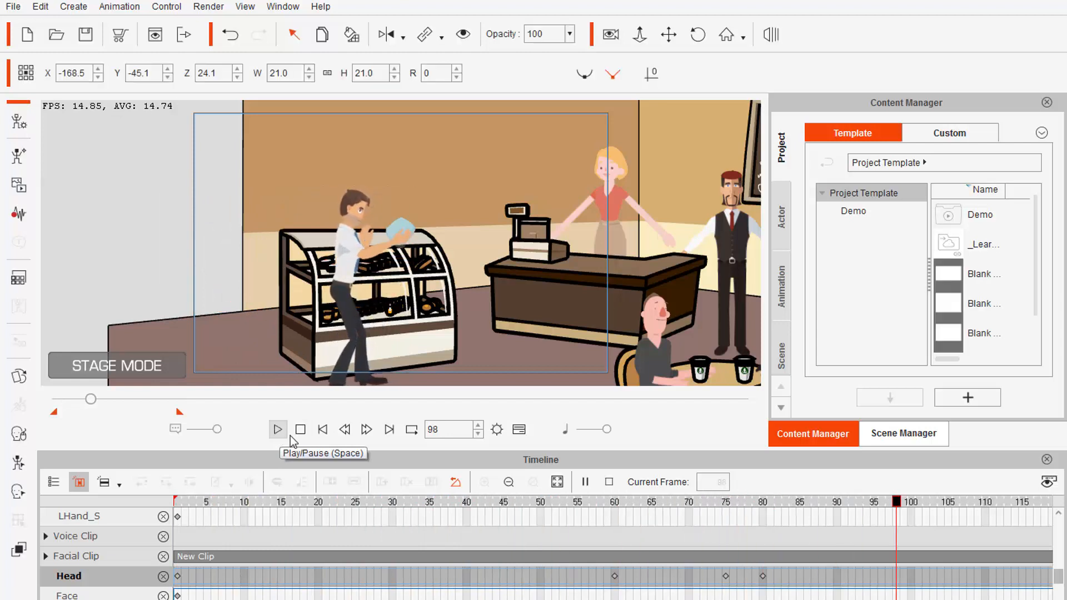
click(300, 429)
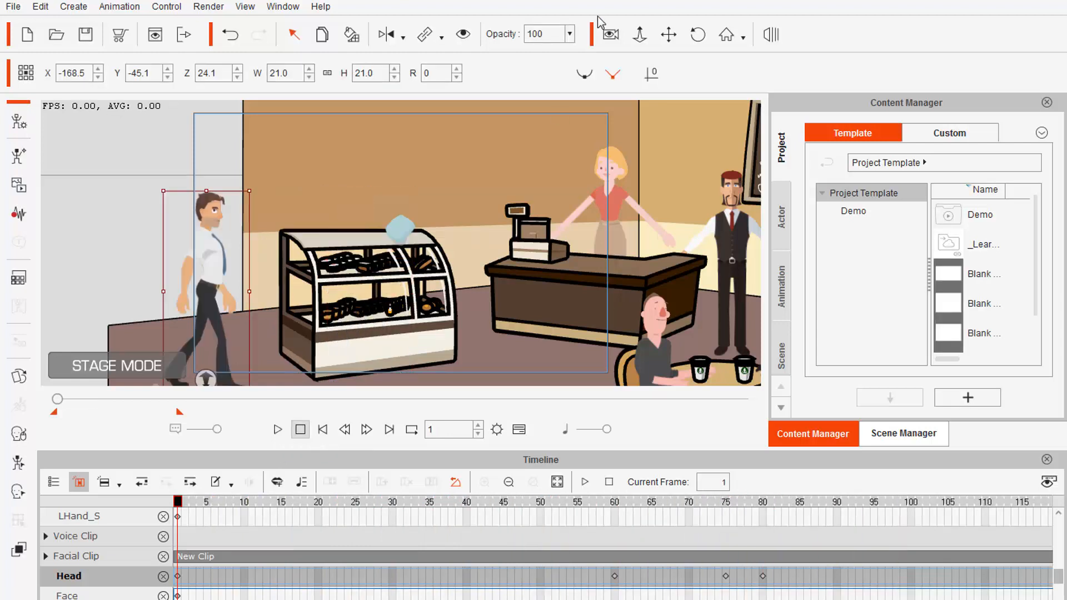
click(673, 38)
scroll(455, 340, up, 5)
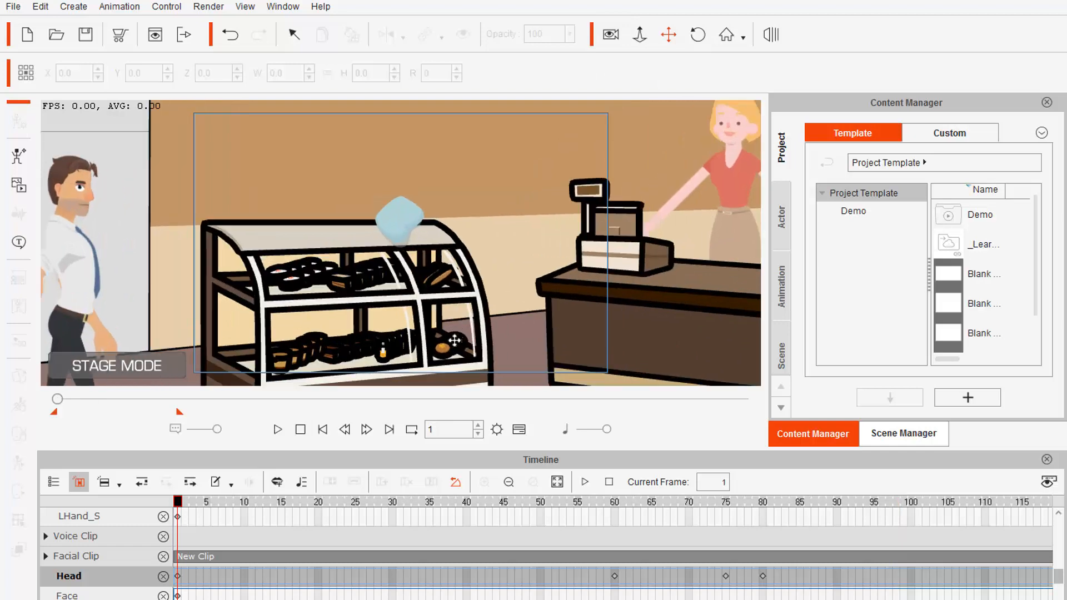
drag(538, 320, 564, 305)
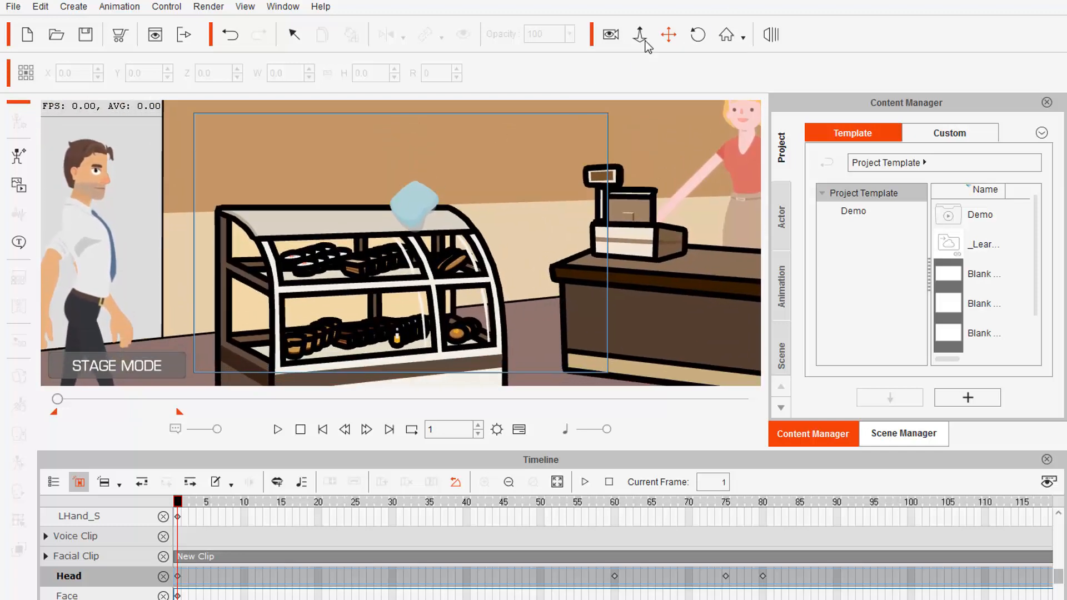
click(278, 429)
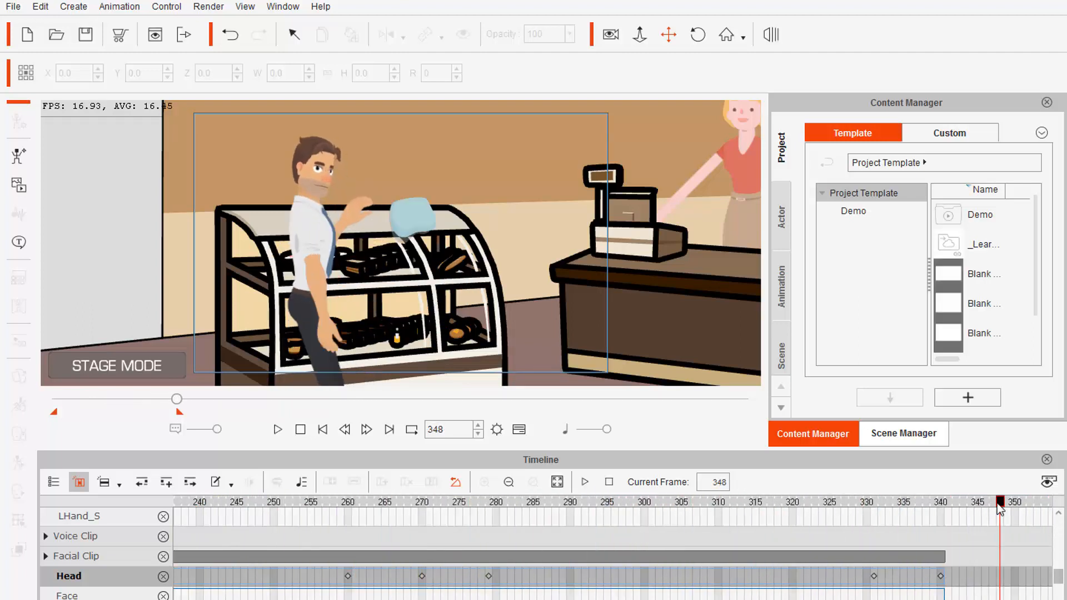
Add transform keys for the pillow at frames 319 and 320 while the man's hand still holds it.
drag(957, 508, 792, 496)
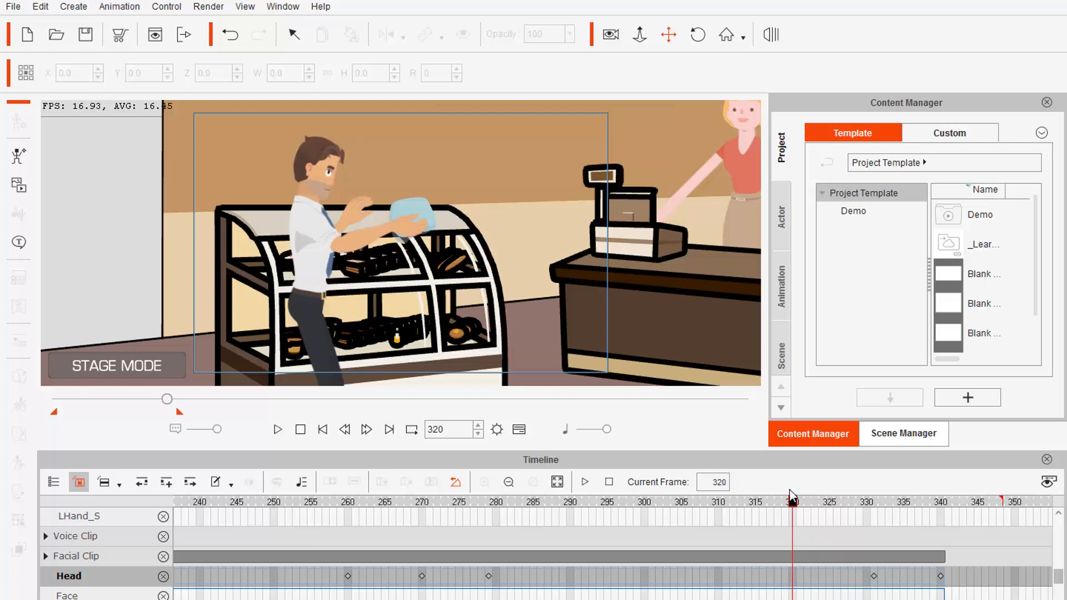
click(413, 223)
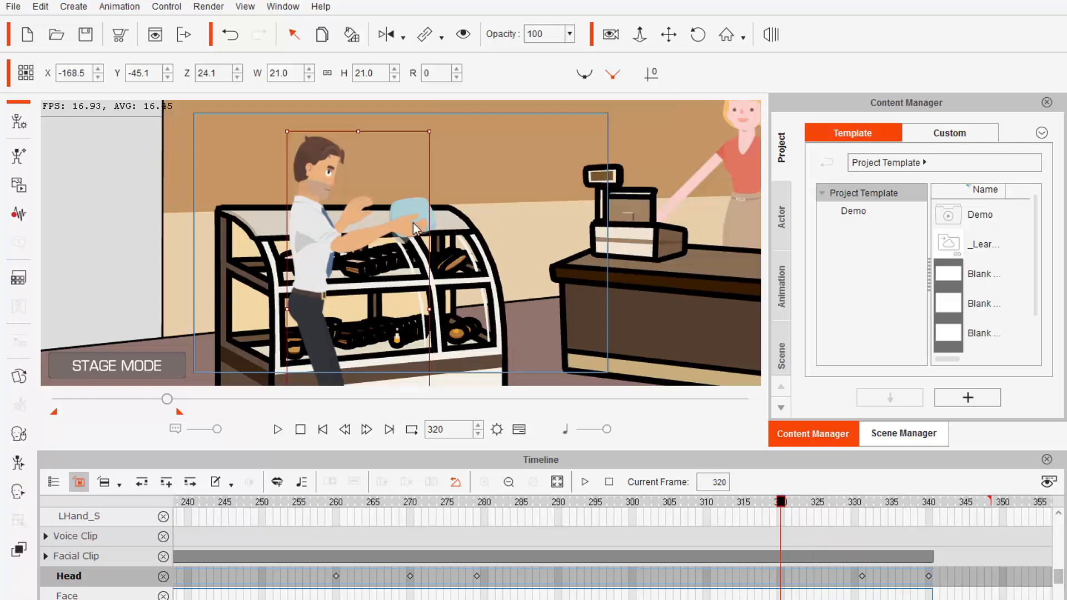
click(442, 38)
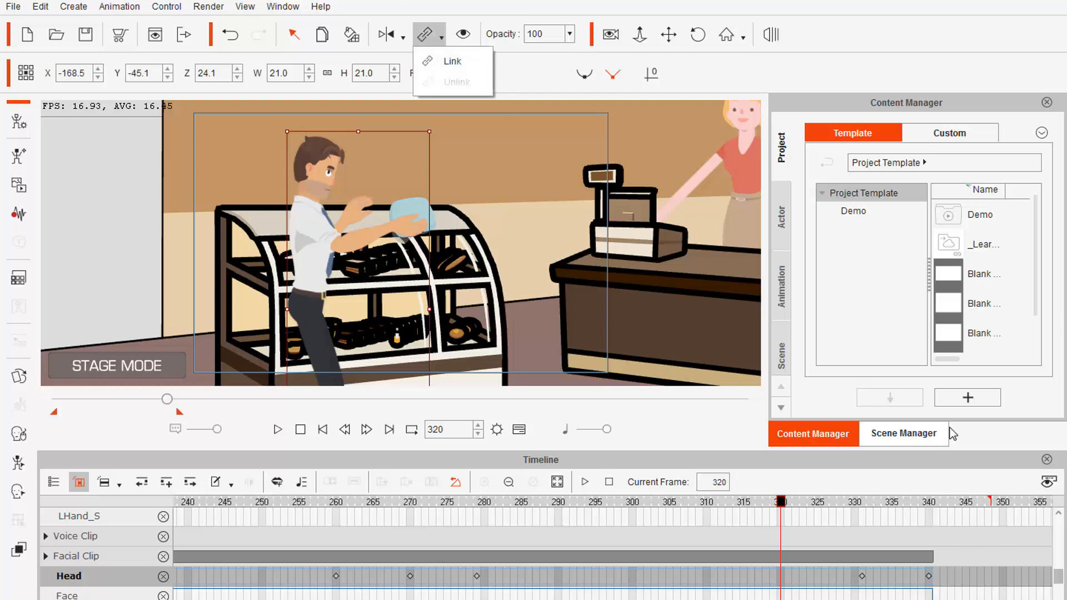
click(410, 205)
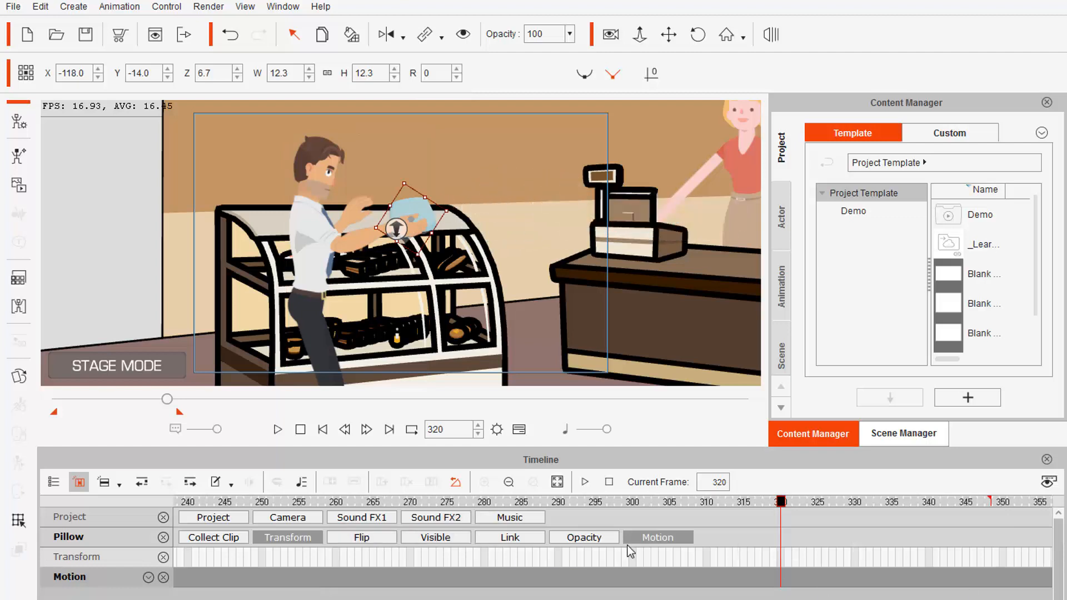
click(308, 541)
click(308, 541)
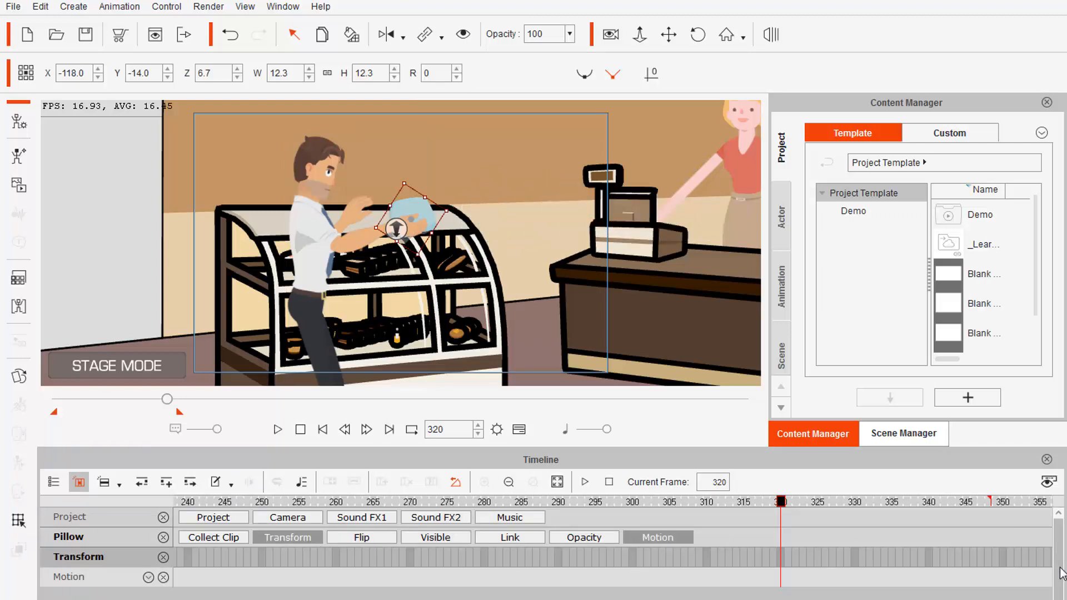
scroll(612, 556, left, 10)
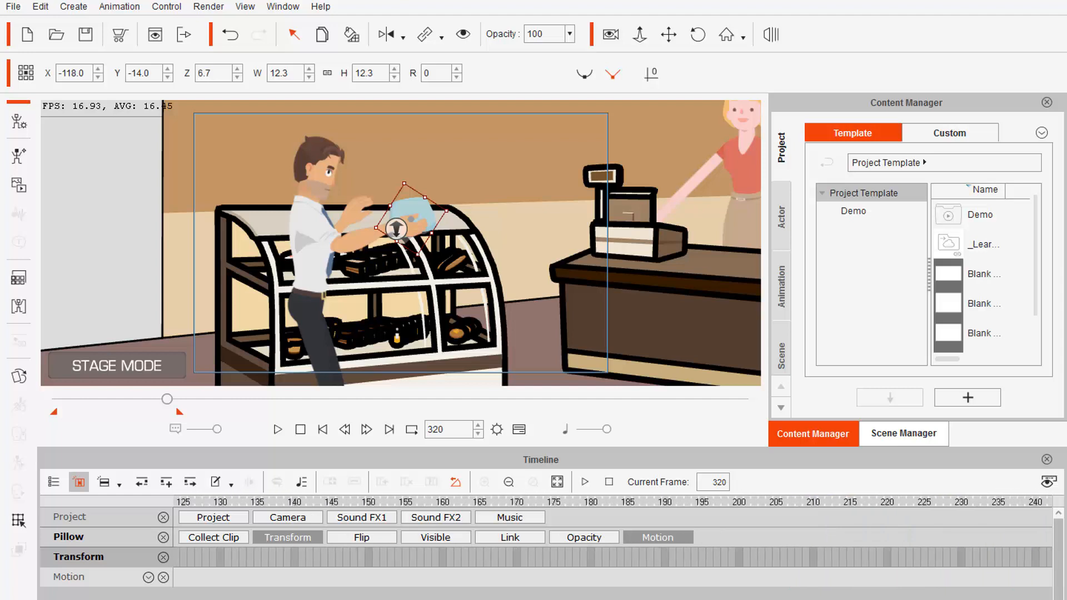
scroll(611, 556, right, 5)
scroll(611, 557, right, 7)
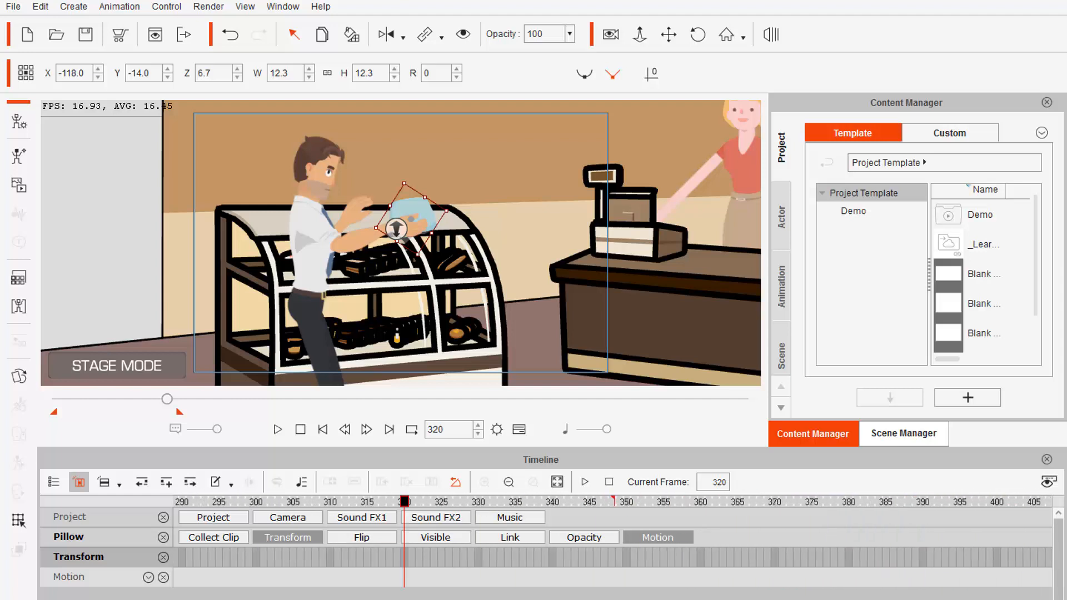
scroll(612, 557, left, 1)
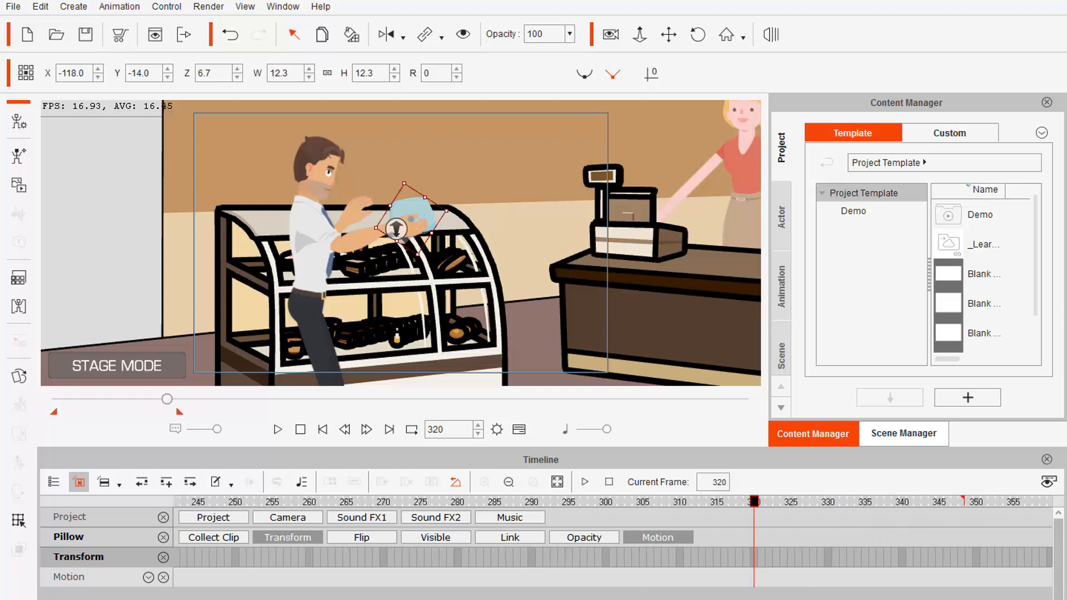
click(755, 558)
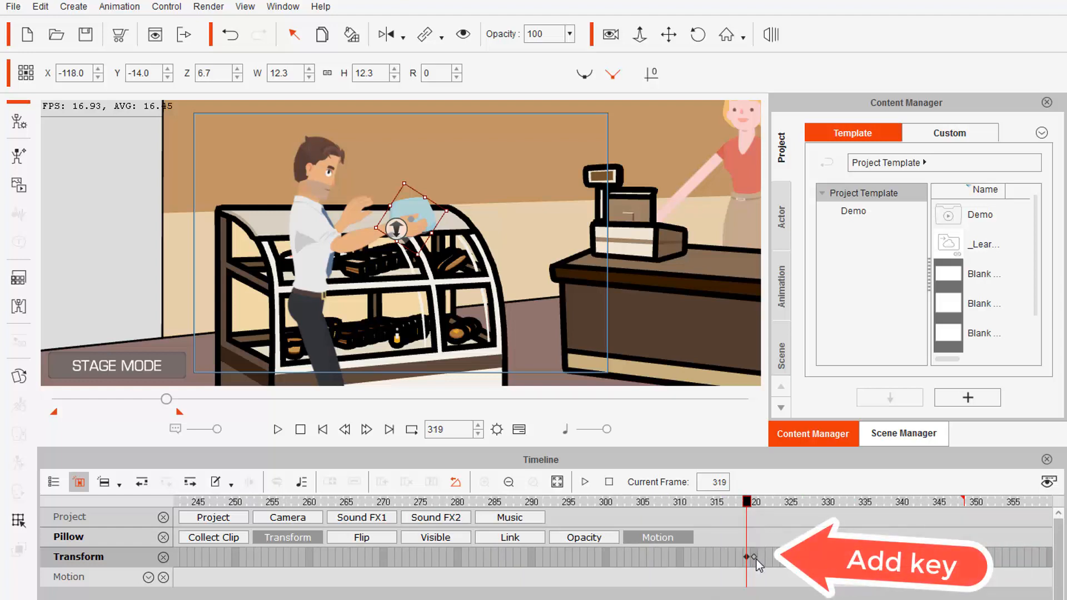
Unlink the pillow from the man's hand at frame 320 and play back the release.
click(442, 37)
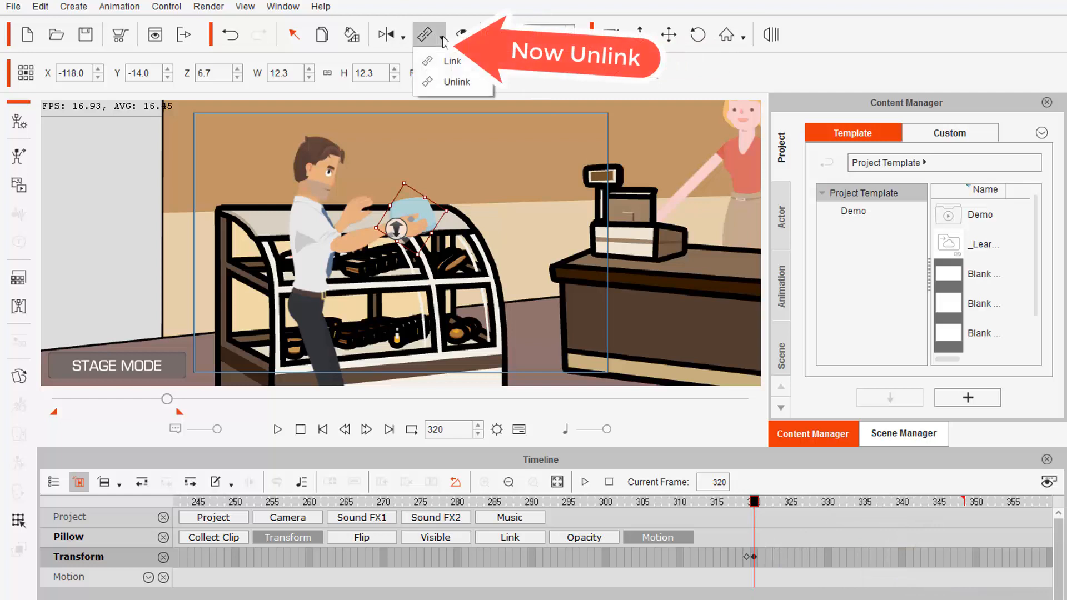
click(456, 83)
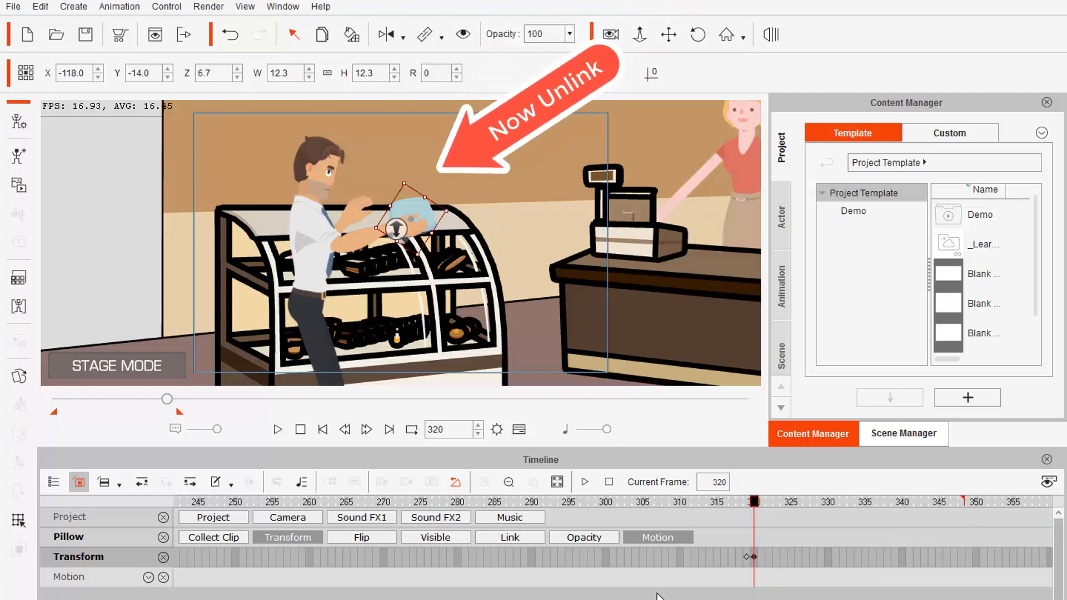
drag(759, 500, 847, 501)
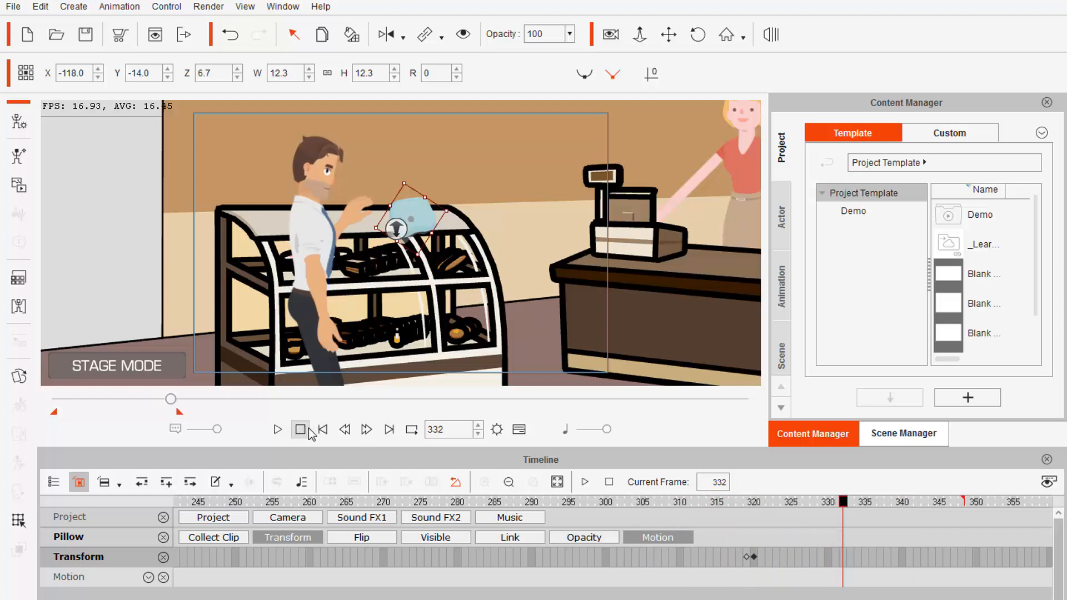
click(278, 429)
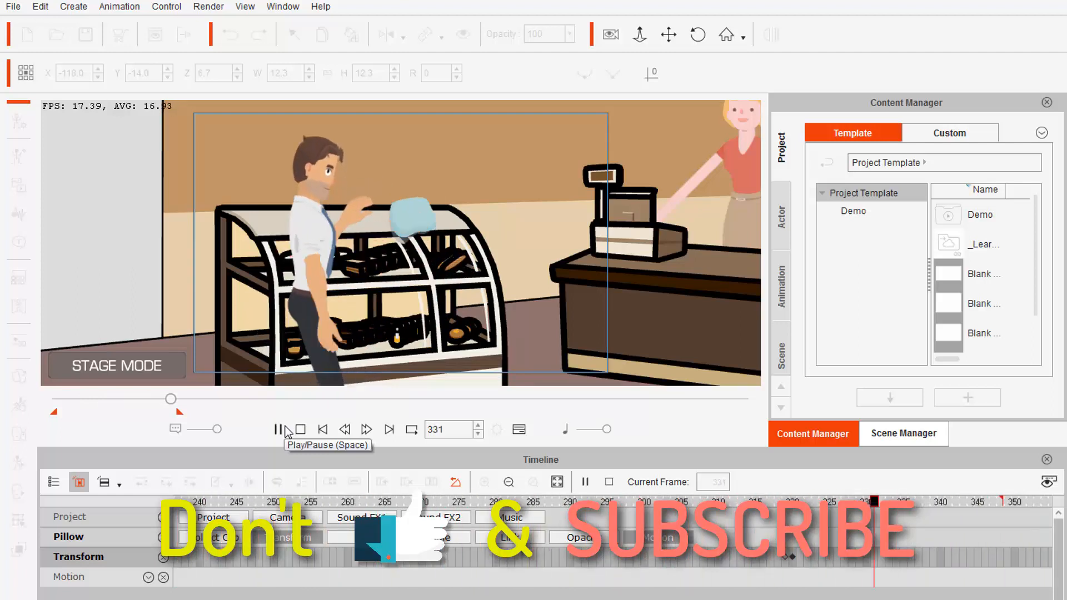
click(279, 430)
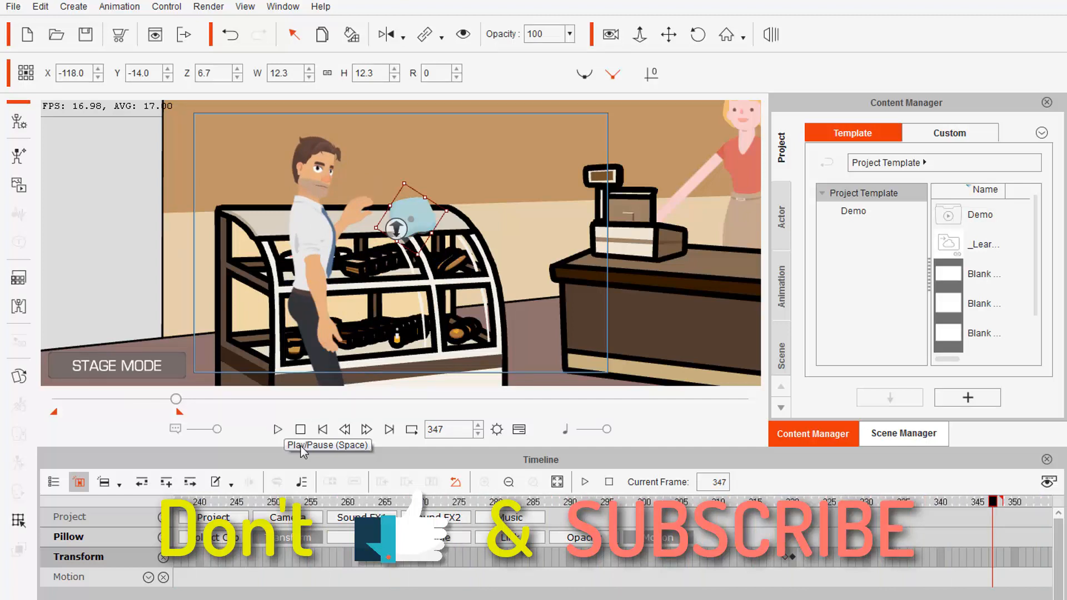